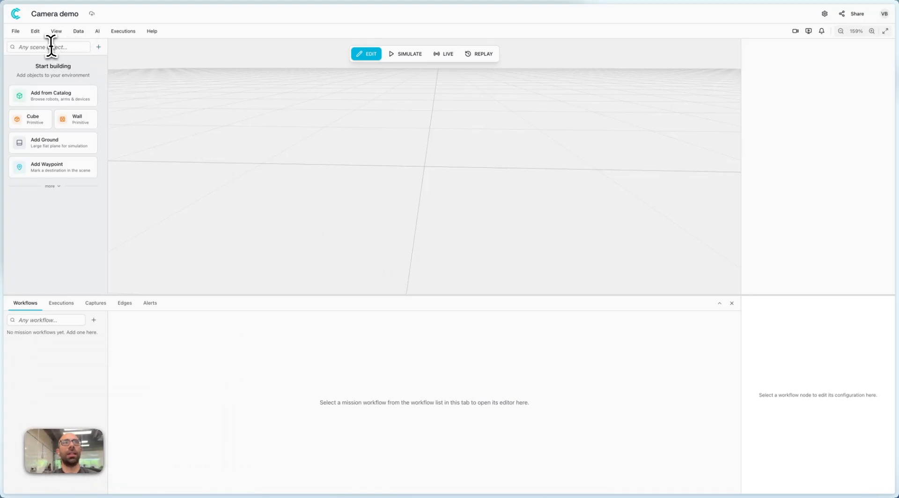
# Search the scene object catalog for camera.
pyautogui.click(50, 46)
pyautogui.write('camer')
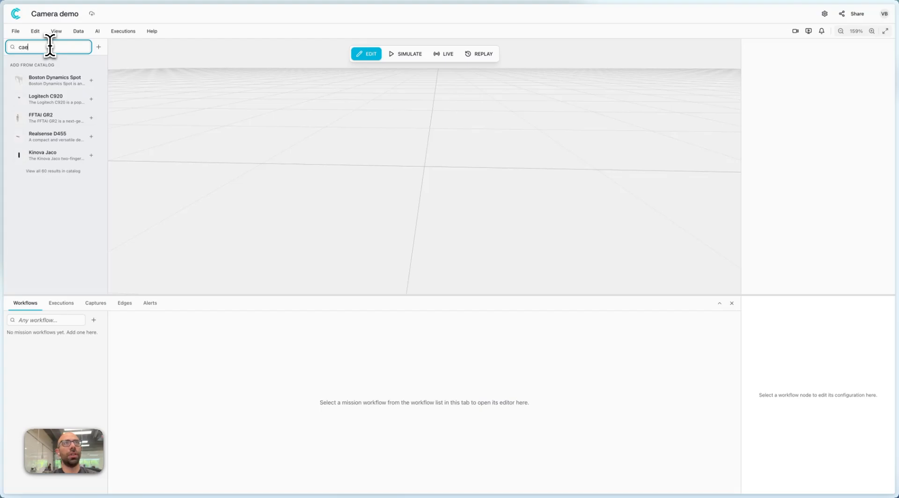
pyautogui.write('a')
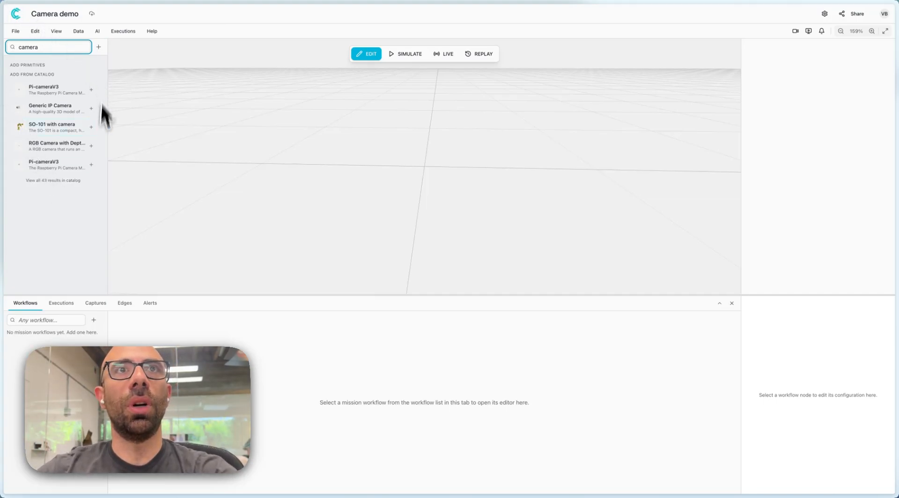
pyautogui.click(54, 185)
# Search the catalog for logitech and add the Logitech C920 camera to the scene.
pyautogui.click(53, 49)
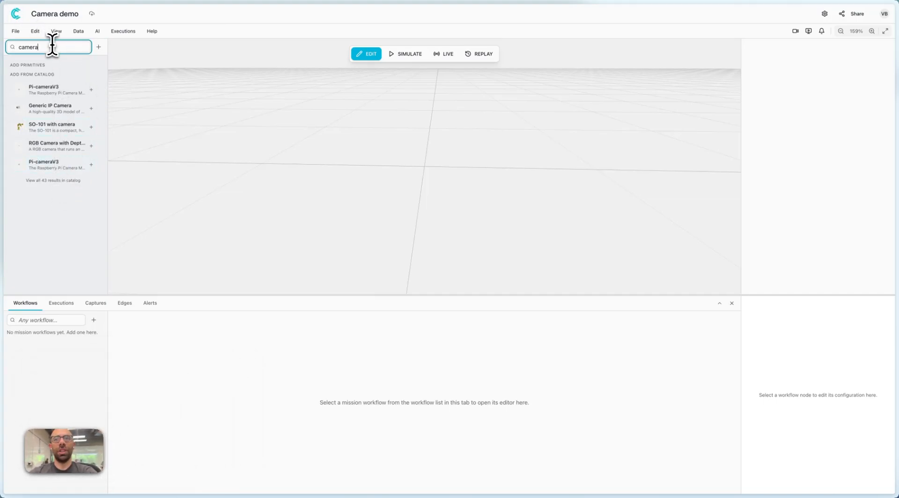
pyautogui.hotkey('ctrl', 'a')
pyautogui.write('logitech')
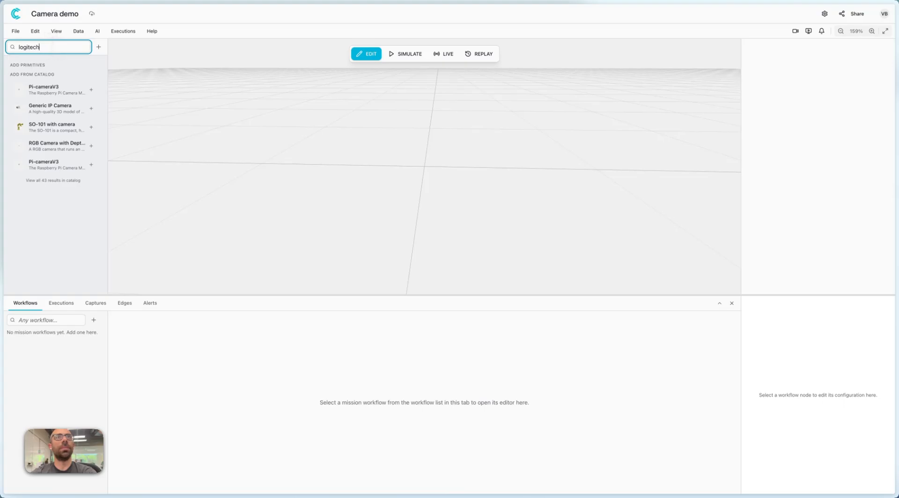
pyautogui.moveTo(54, 98); pyautogui.dragTo(247, 117)
pyautogui.moveTo(406, 187); pyautogui.dragTo(496, 183)
pyautogui.scroll(5, 425, 162)
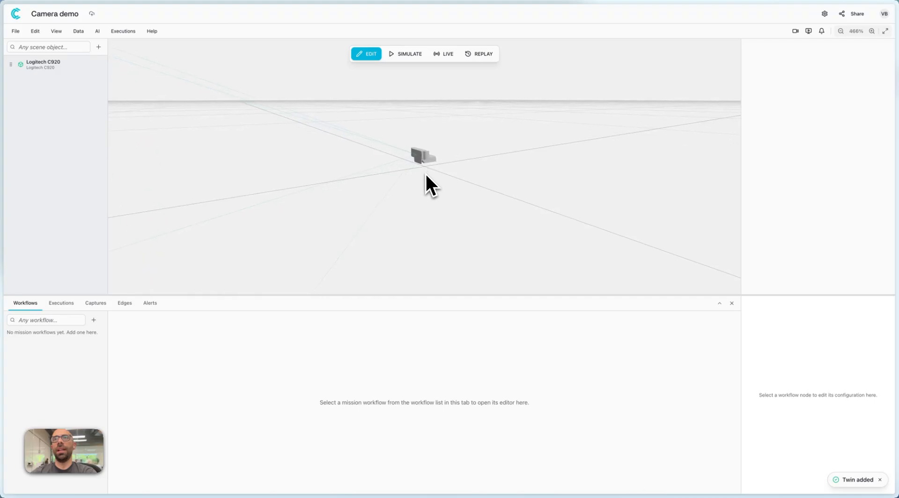
pyautogui.scroll(5, 425, 174)
pyautogui.moveTo(434, 187)
pyautogui.mouseDown()
pyautogui.moveTo(445, 200)
pyautogui.moveTo(444, 192)
pyautogui.mouseUp()
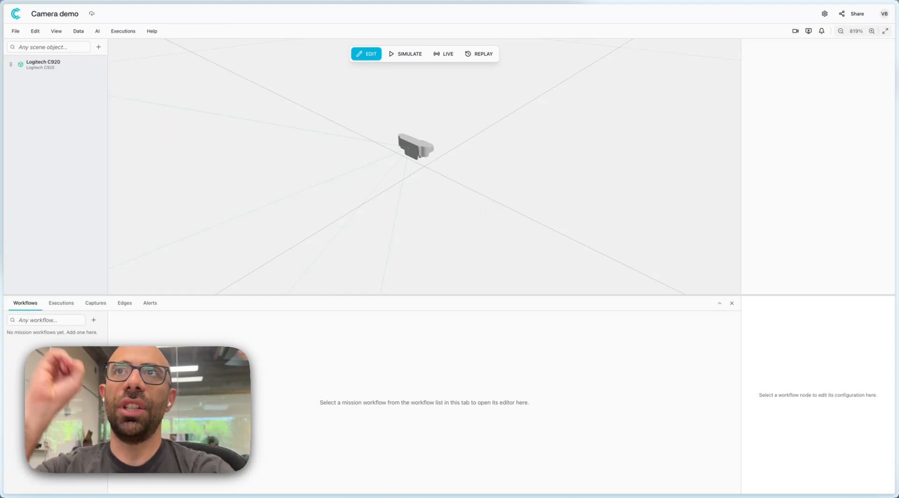
# Switch to the terminal and try to pair with sudo cyberwave pair, entering the account e-mail and password.
pyautogui.press('super+Tab')
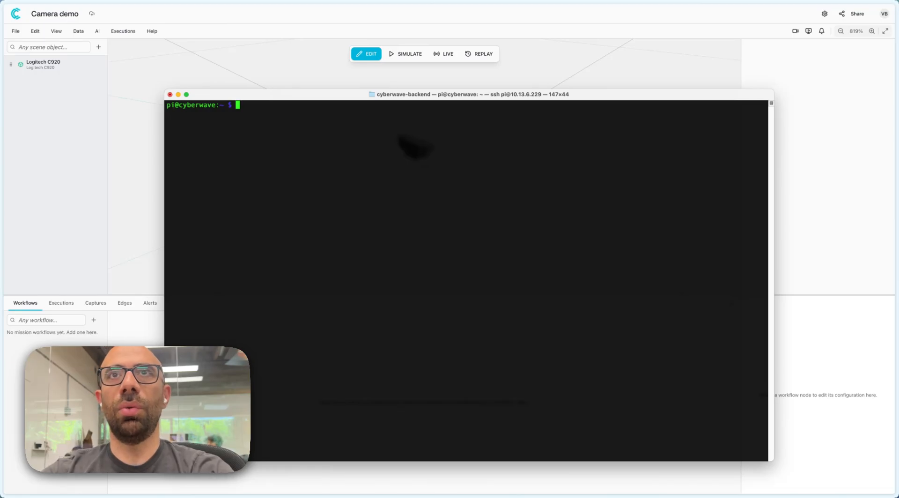
pyautogui.write('sudo cyberwave pair')
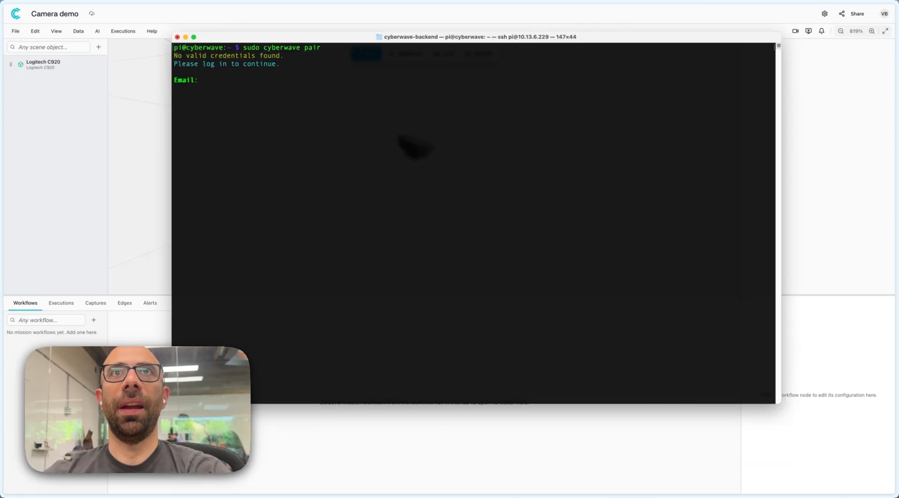
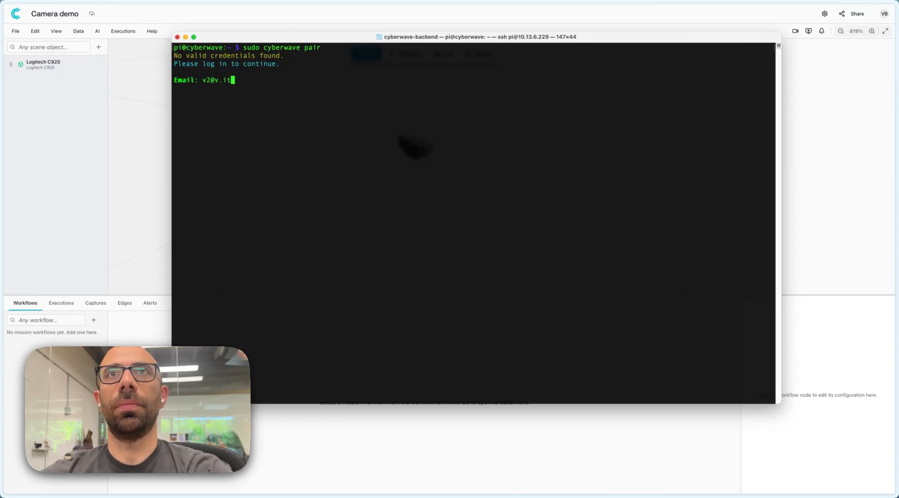
pyautogui.press('Return')
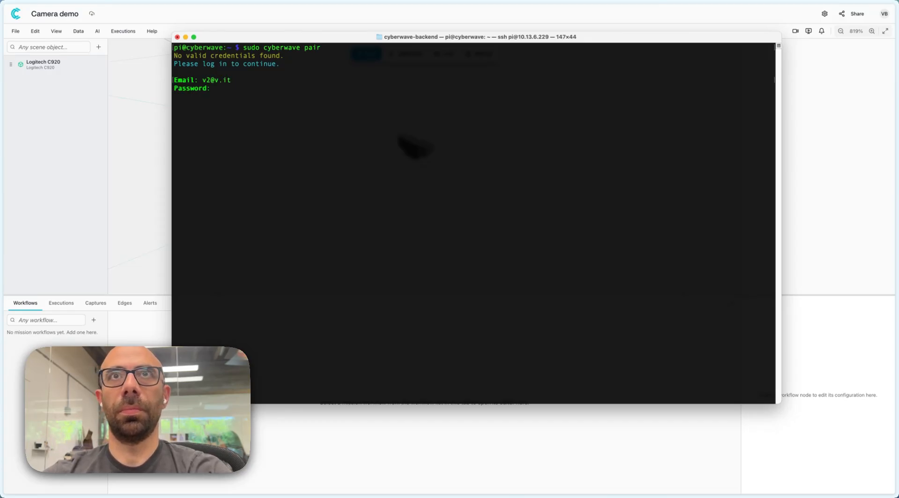
pyautogui.press('Return')
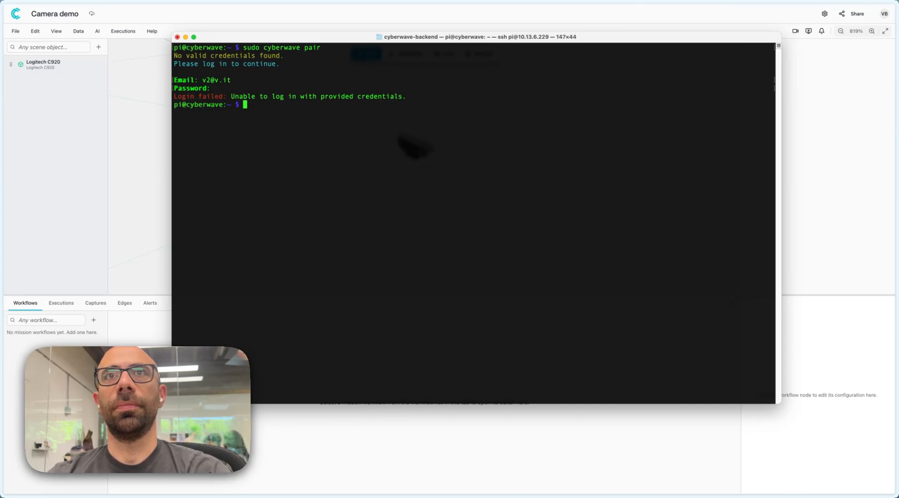
# Run cyberwave edge install --channel dev with sudo, setting the dev base URL, environment, MQTT host and internal read tokens.
pyautogui.press('Up')
pyautogui.hotkey('ctrl', 'w')
pyautogui.hotkey('ctrl', 'w')
pyautogui.press('super+v')
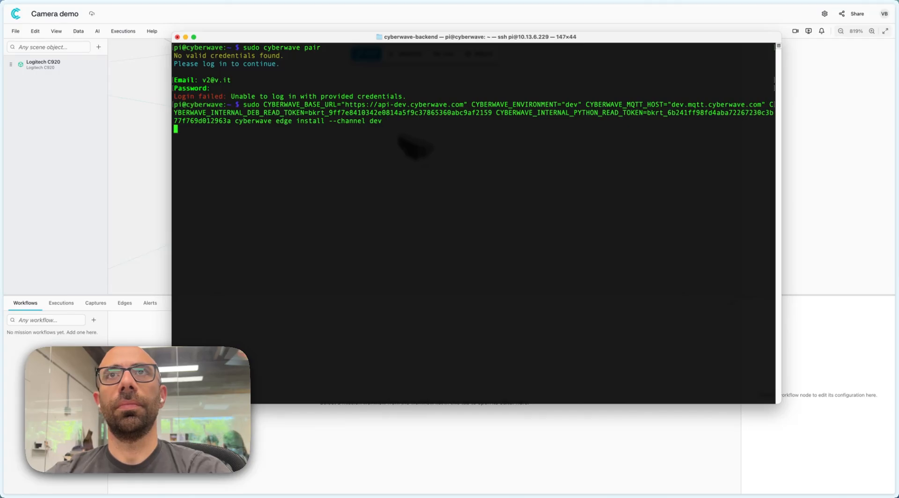
pyautogui.press('Return')
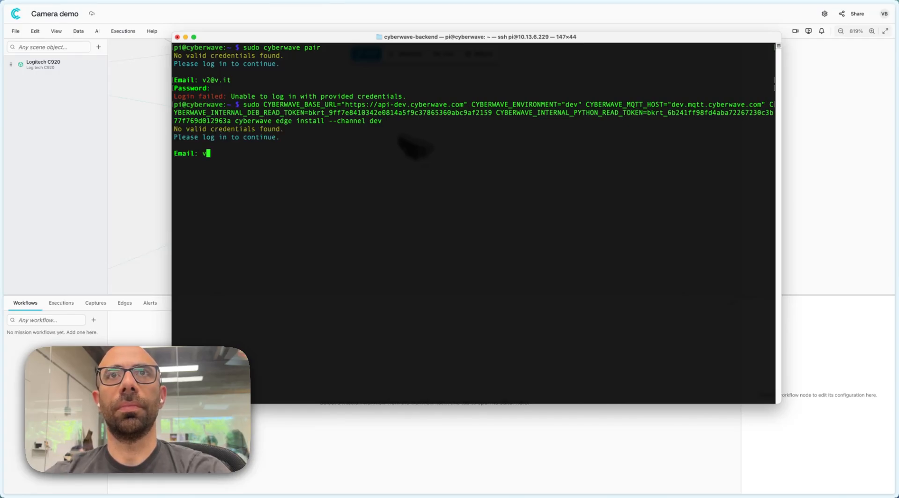
# Log in with the account e-mail and password to proceed with the edge installation.
pyautogui.press('Return')
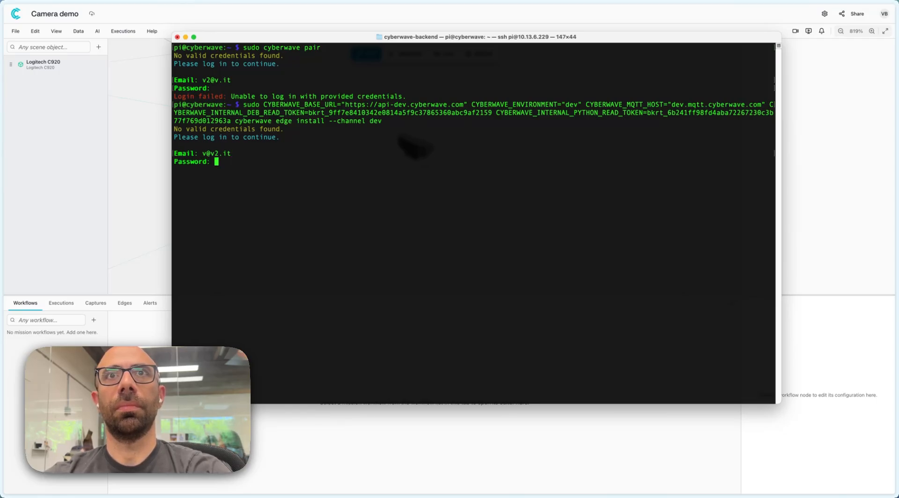
pyautogui.press('Return')
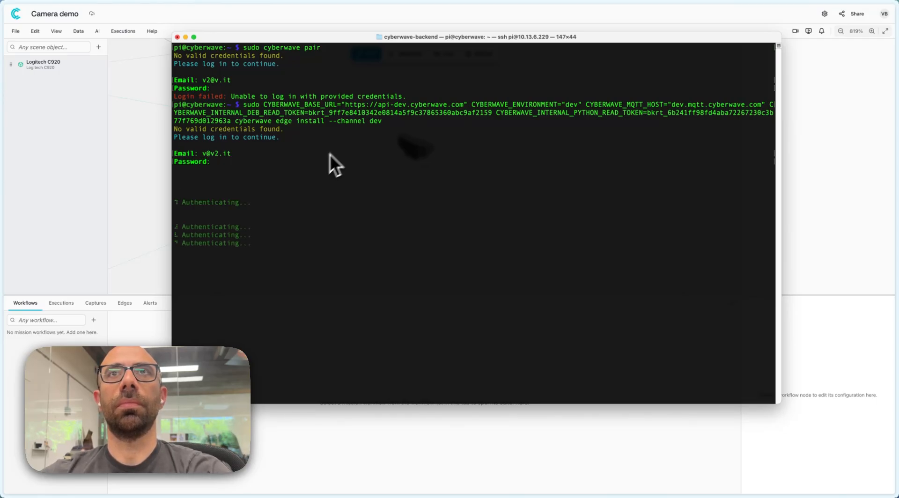
# Reposition and resize the terminal window and enlarge its text so the installation output is readable.
pyautogui.moveTo(387, 37); pyautogui.dragTo(365, 0)
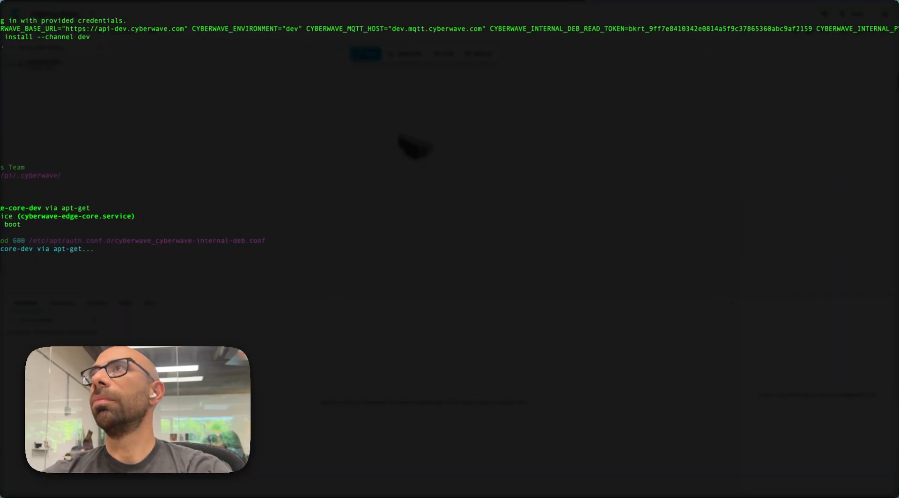
pyautogui.moveTo(365, 3); pyautogui.dragTo(544, 42)
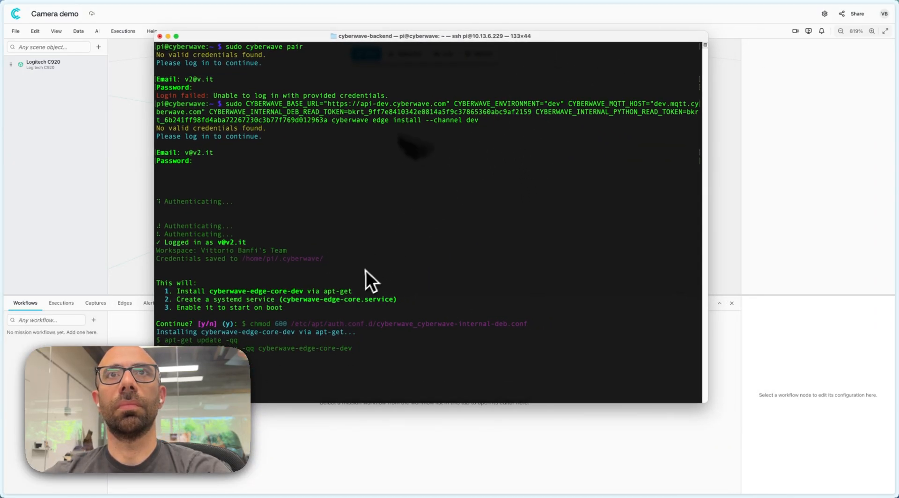
pyautogui.press('super+plus')
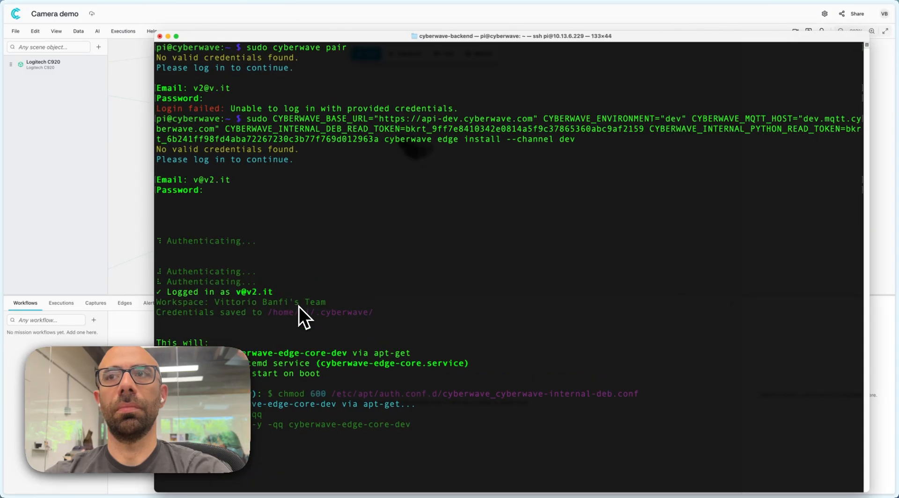
pyautogui.moveTo(866, 490); pyautogui.dragTo(796, 468)
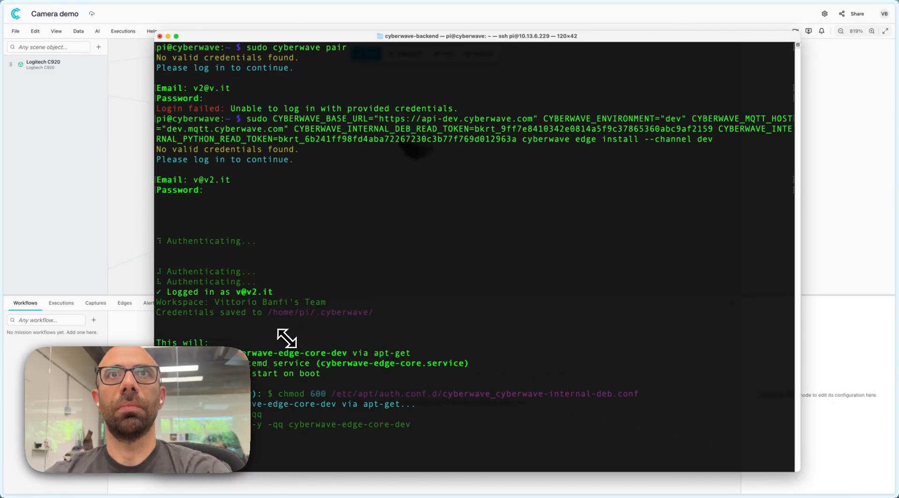
pyautogui.press('super+plus')
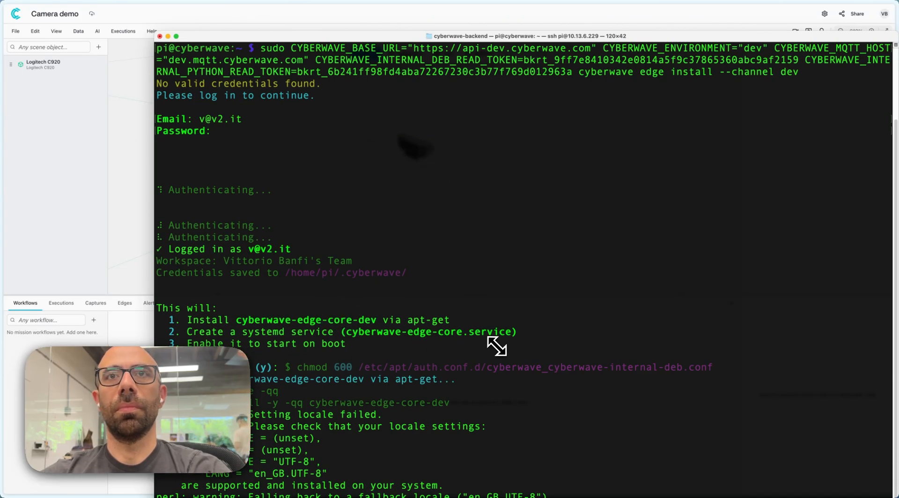
pyautogui.press('super+plus')
pyautogui.press('super+plus')
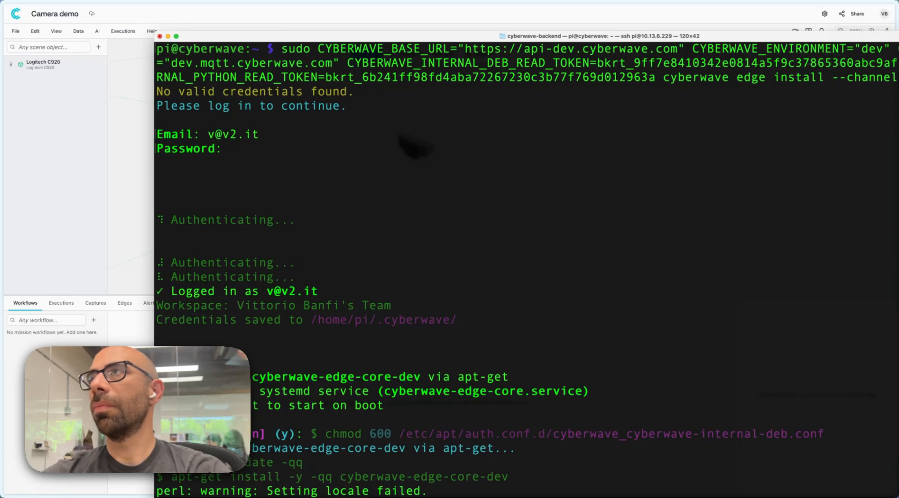
pyautogui.press('super+minus')
pyautogui.press('super+minus')
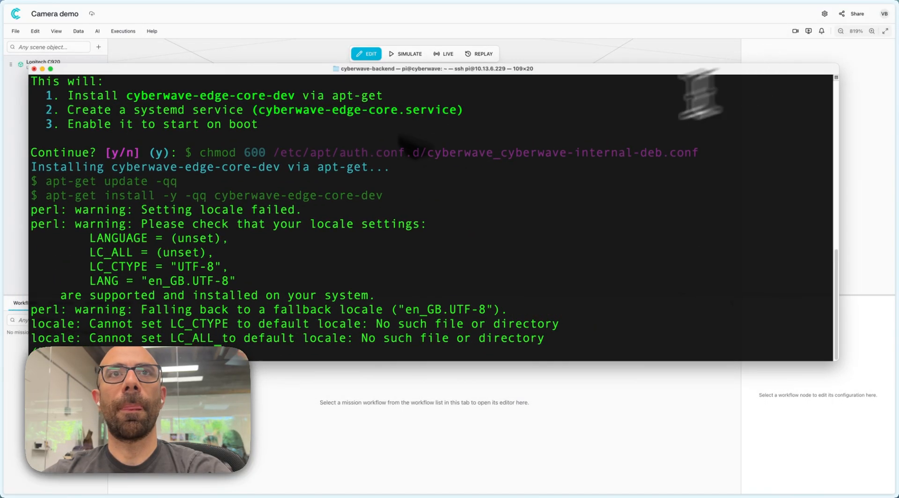
# Review the planned installation steps and the package installation output in the terminal.
pyautogui.scroll(3, 382, 185)
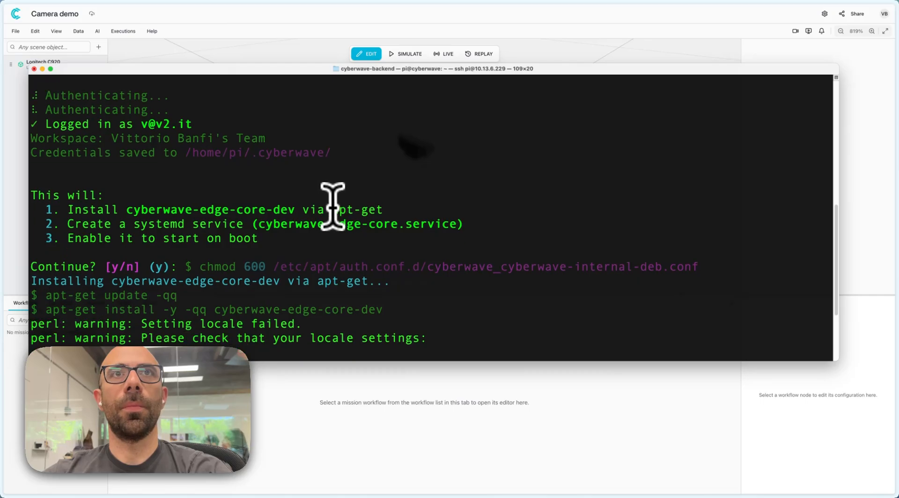
pyautogui.scroll(-1, 333, 206)
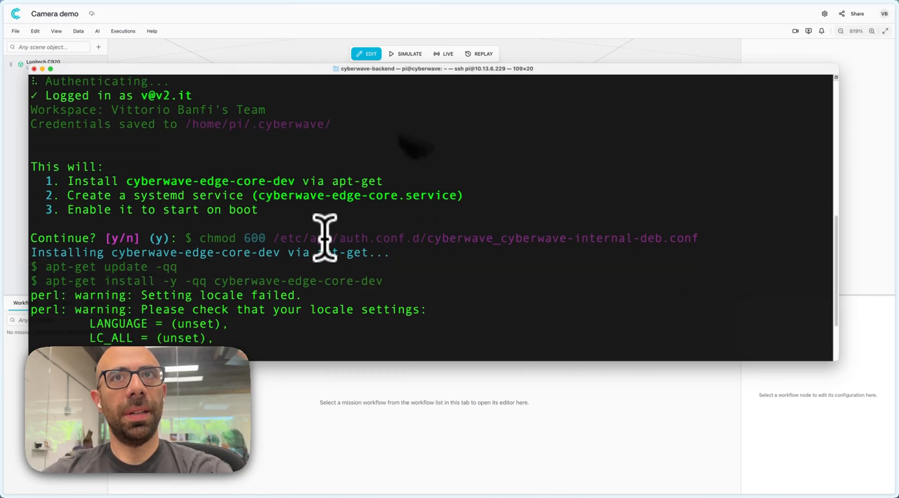
pyautogui.scroll(-3, 324, 238)
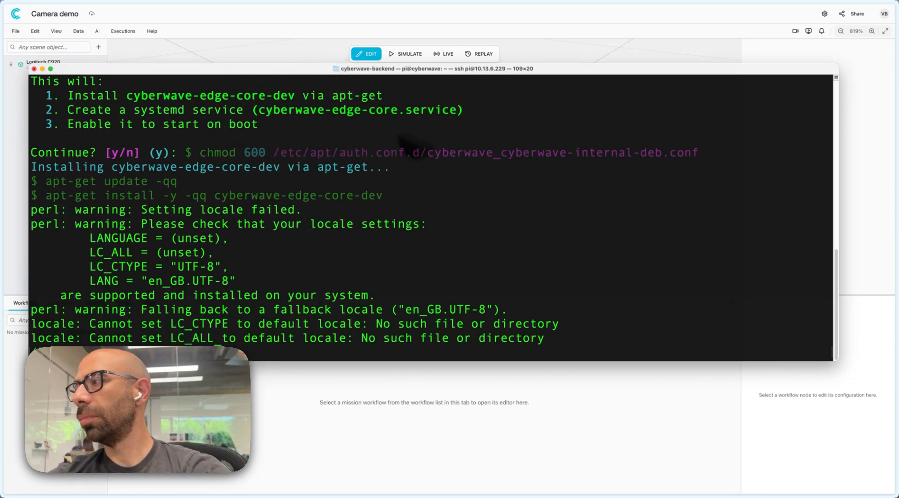
pyautogui.scroll(5, 337, 83)
pyautogui.scroll(-5, 336, 70)
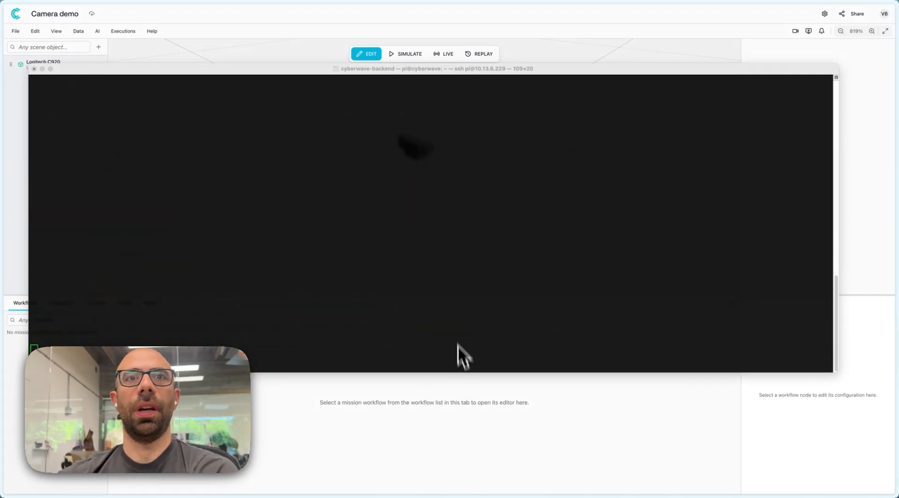
pyautogui.click(452, 309)
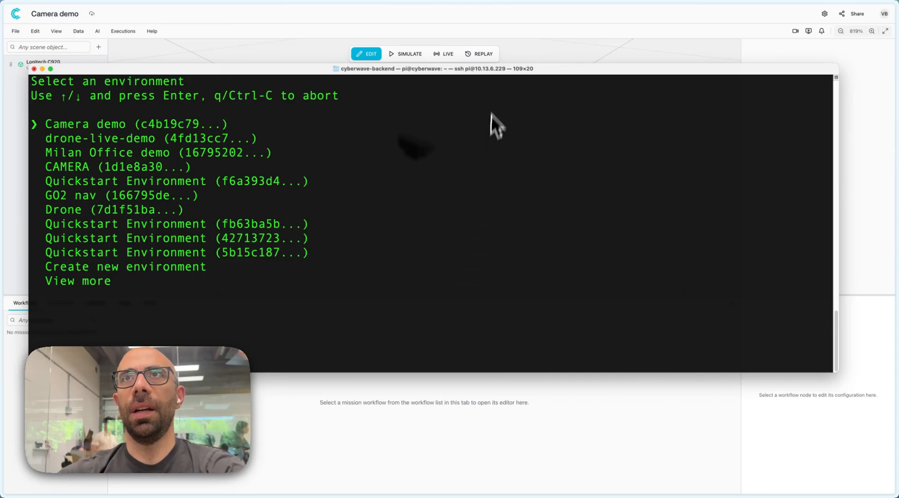
# Move and narrow the terminal window, and choose the Camera demo environment for the edge device.
pyautogui.moveTo(543, 68); pyautogui.dragTo(602, 117)
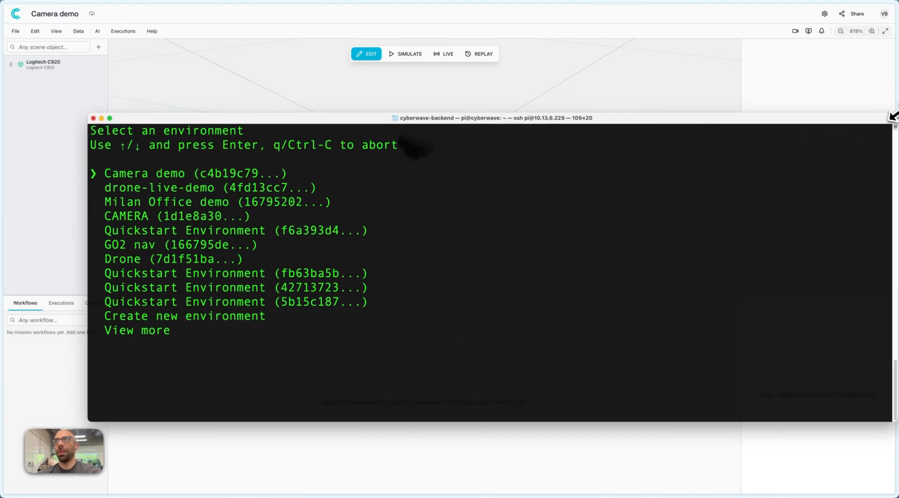
pyautogui.moveTo(891, 116); pyautogui.dragTo(799, 122)
pyautogui.moveTo(619, 119); pyautogui.dragTo(702, 146)
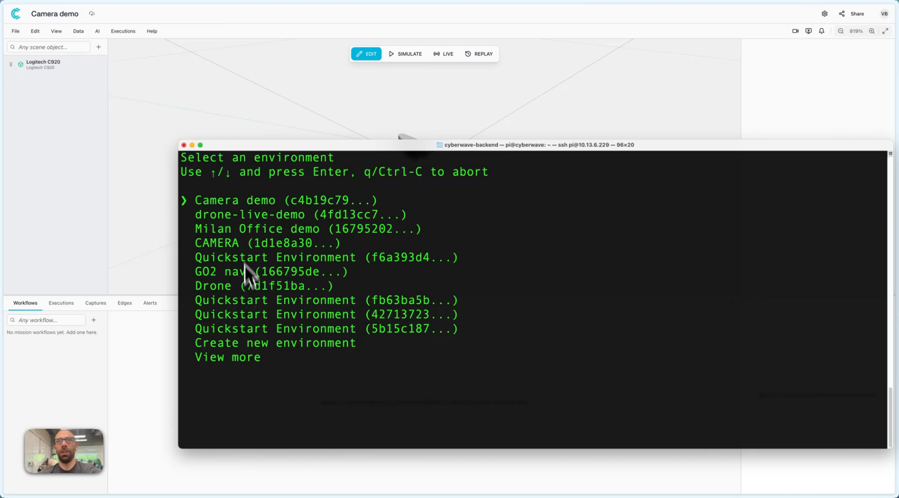
pyautogui.moveTo(198, 203); pyautogui.dragTo(381, 200)
pyautogui.click(380, 252)
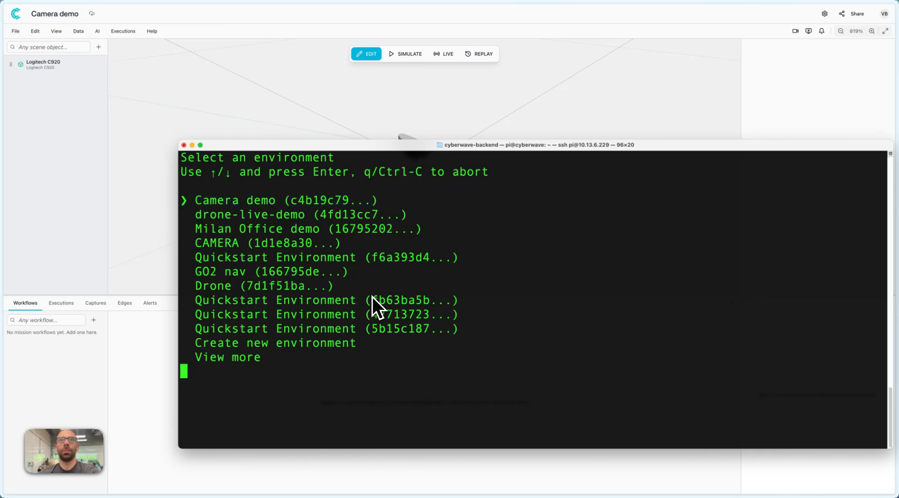
pyautogui.press('Return')
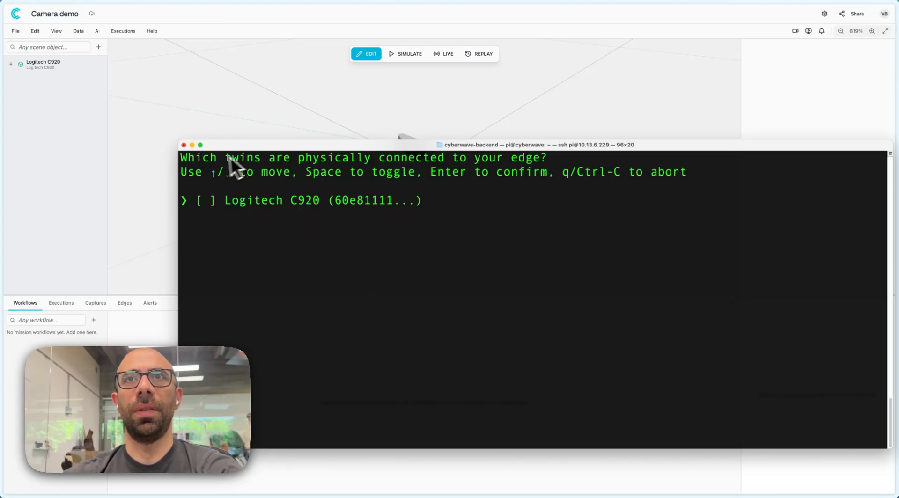
# Mark the Logitech C920 twin as physically connected to the edge and confirm the selection.
pyautogui.moveTo(335, 171); pyautogui.dragTo(536, 162)
pyautogui.click(548, 161)
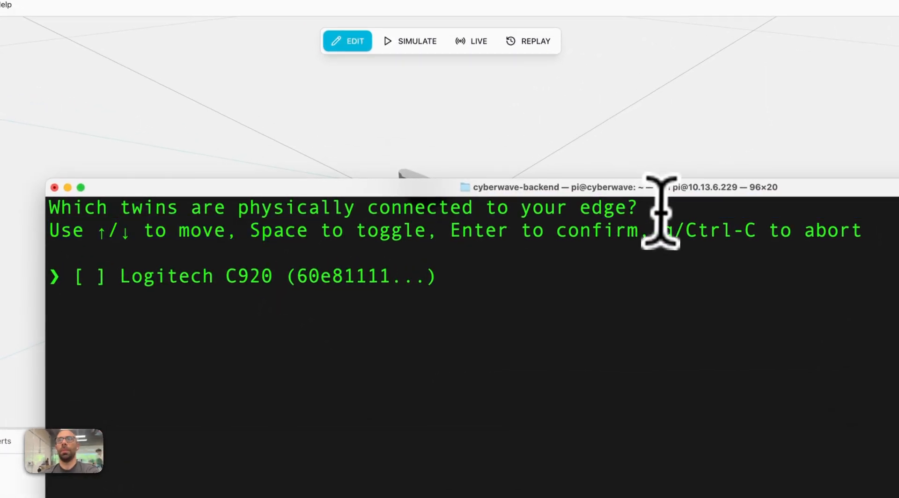
pyautogui.moveTo(661, 213); pyautogui.dragTo(49, 208)
pyautogui.click(104, 269)
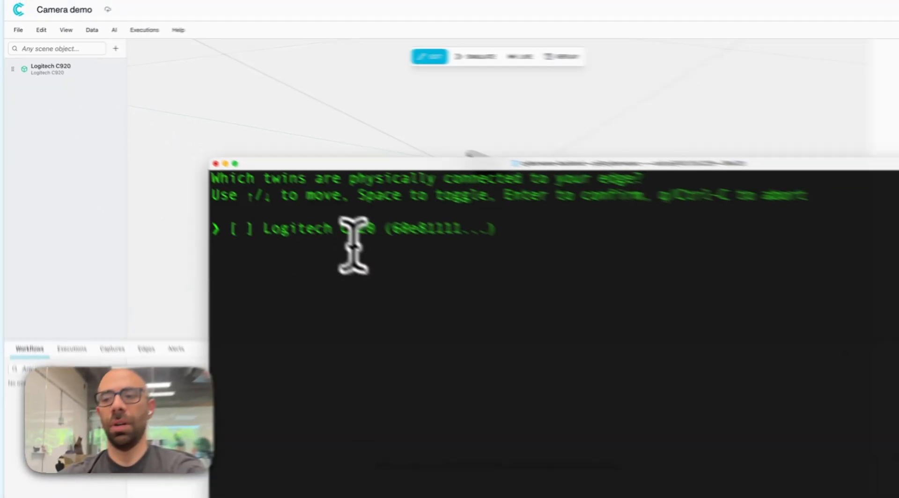
pyautogui.press('space')
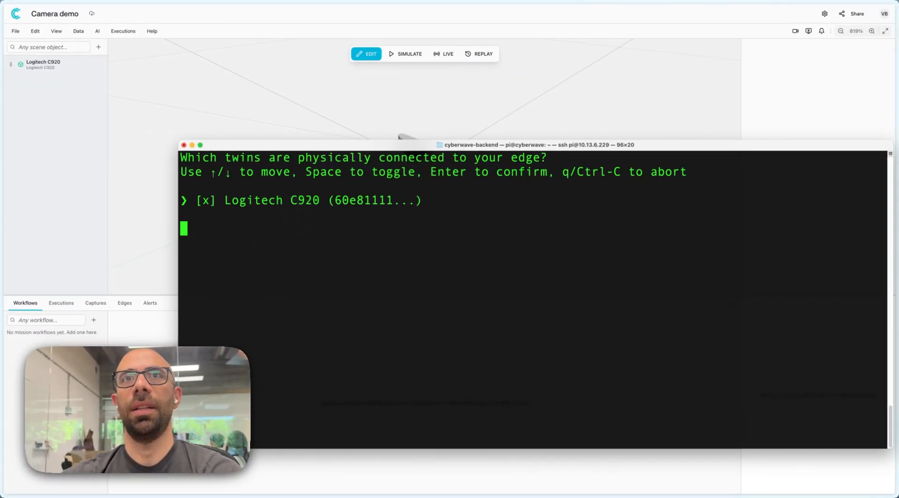
pyautogui.press('Return')
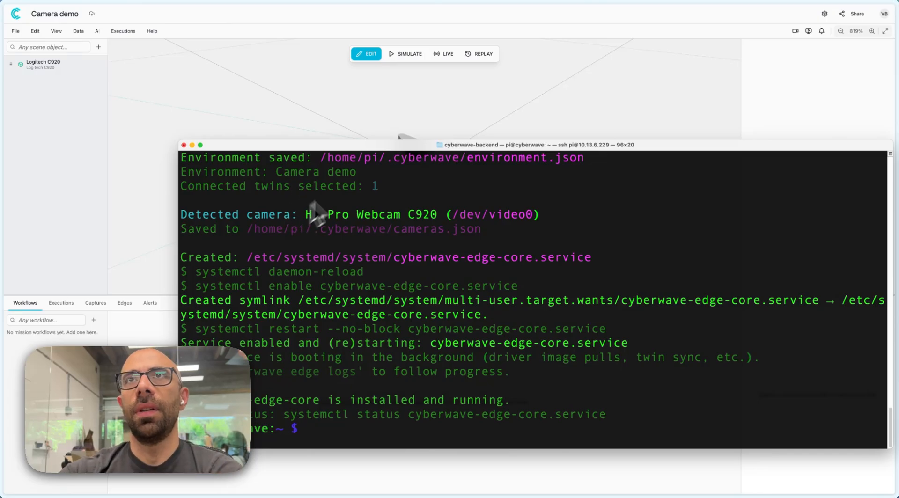
# Switch from the terminal to the Camera demo environment in Cyberwave, check the Logitech C920 stream in live mode, and return to edit mode.
pyautogui.click(452, 81)
pyautogui.click(442, 54)
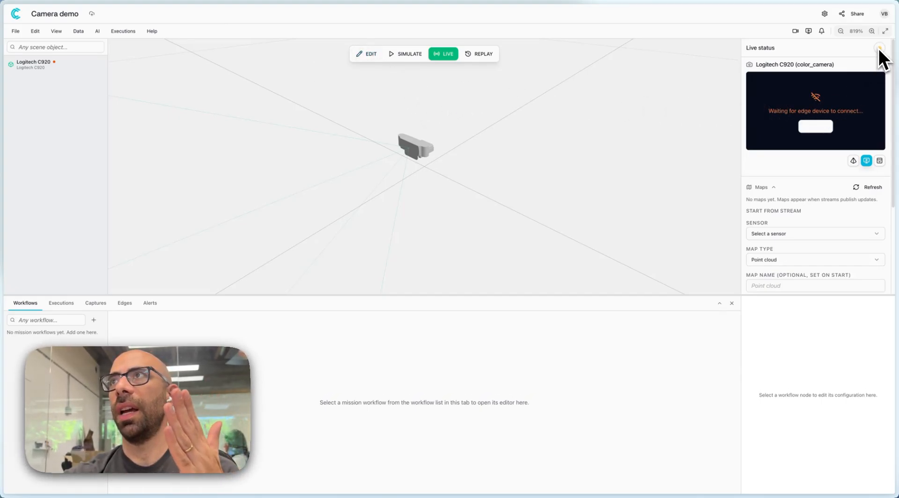
pyautogui.moveTo(878, 49)
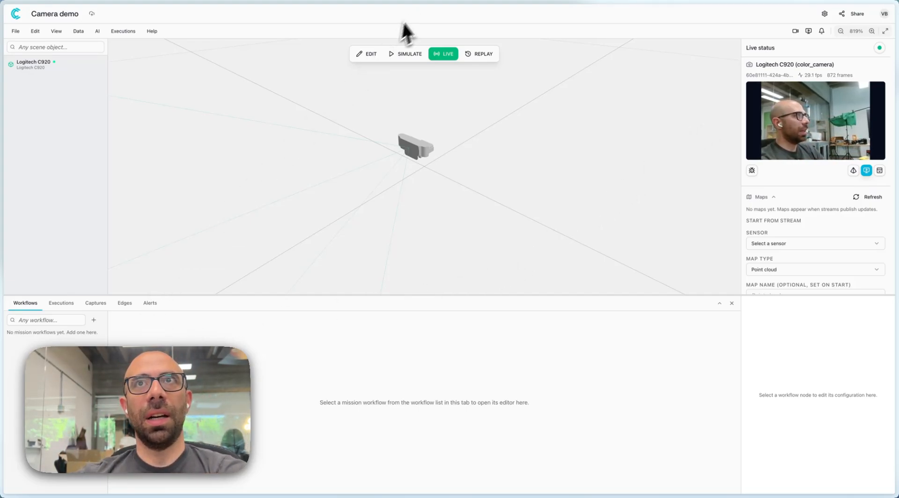
pyautogui.click(368, 55)
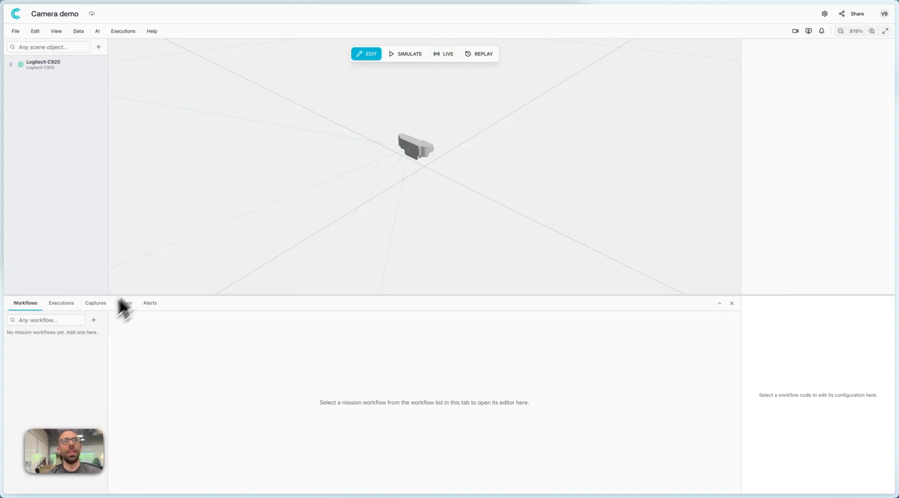
# Create a blank manual workflow named "hard hat detection" in the Camera demo environment.
pyautogui.click(96, 320)
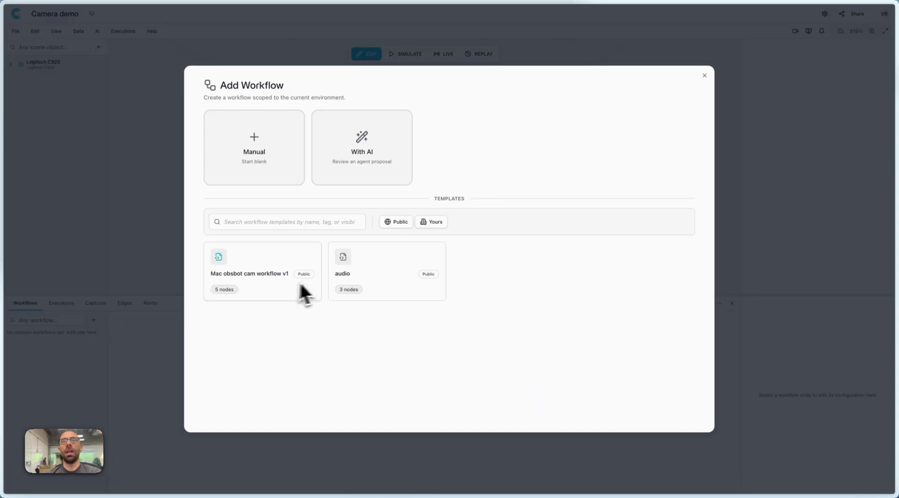
pyautogui.click(280, 152)
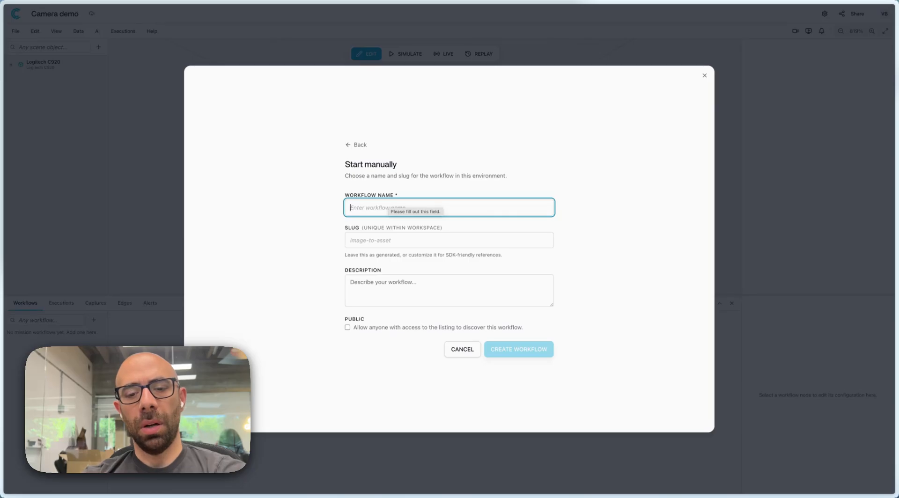
pyautogui.write('hard-')
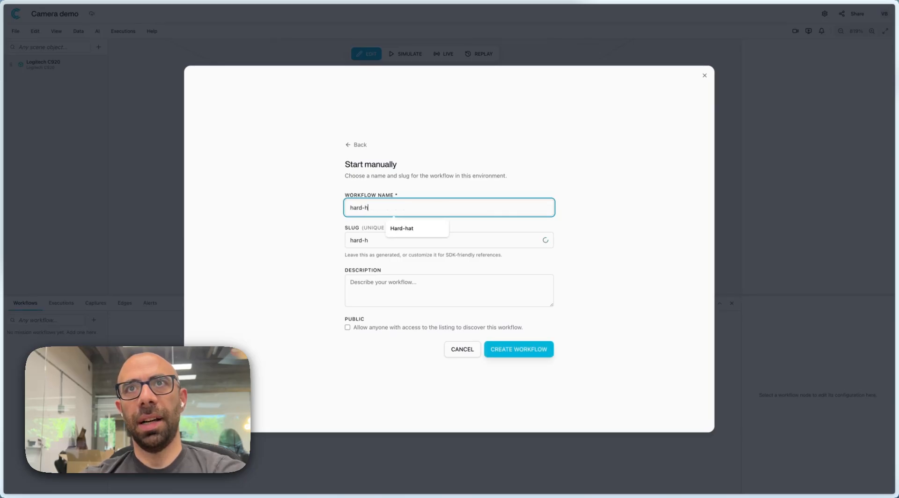
pyautogui.write('ha')
pyautogui.press('BackSpace')
pyautogui.press('BackSpace')
pyautogui.press('BackSpace')
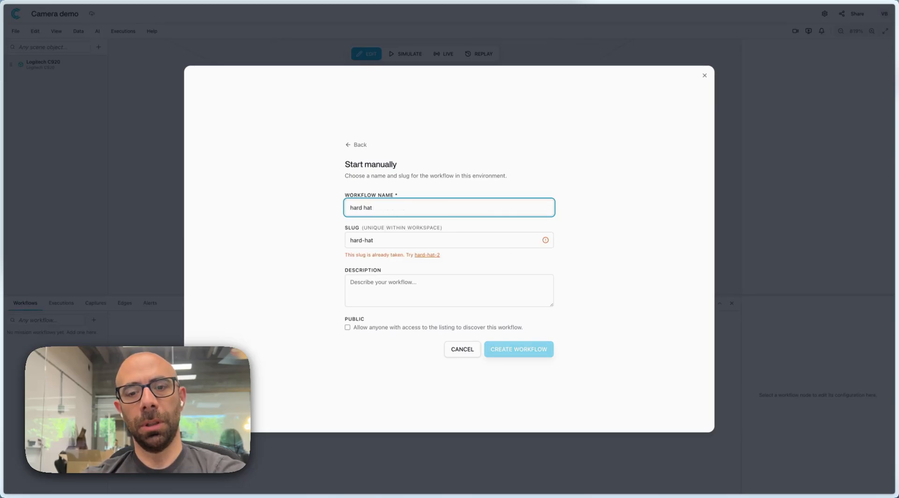
pyautogui.write('hat dr')
pyautogui.write('tection')
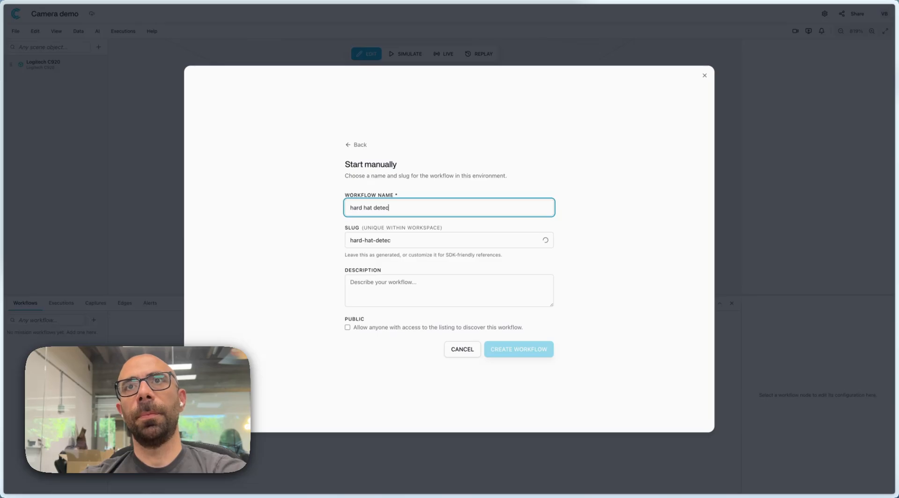
pyautogui.click(428, 380)
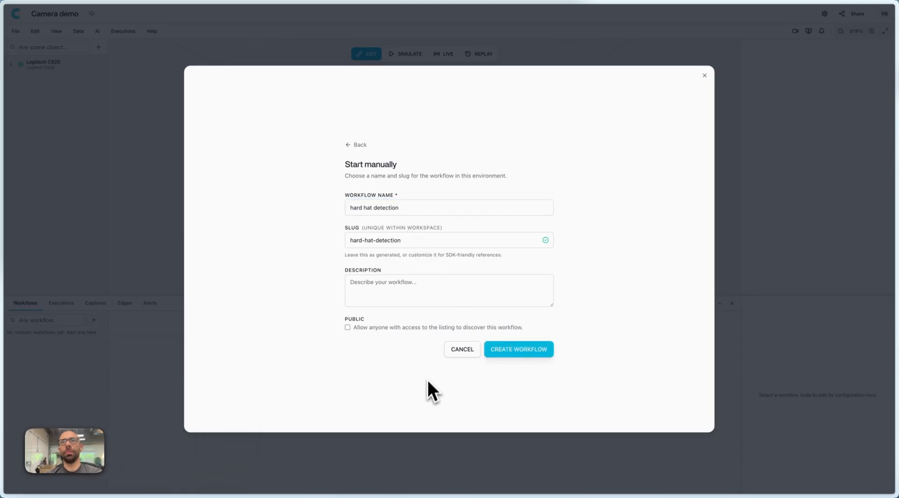
pyautogui.click(512, 350)
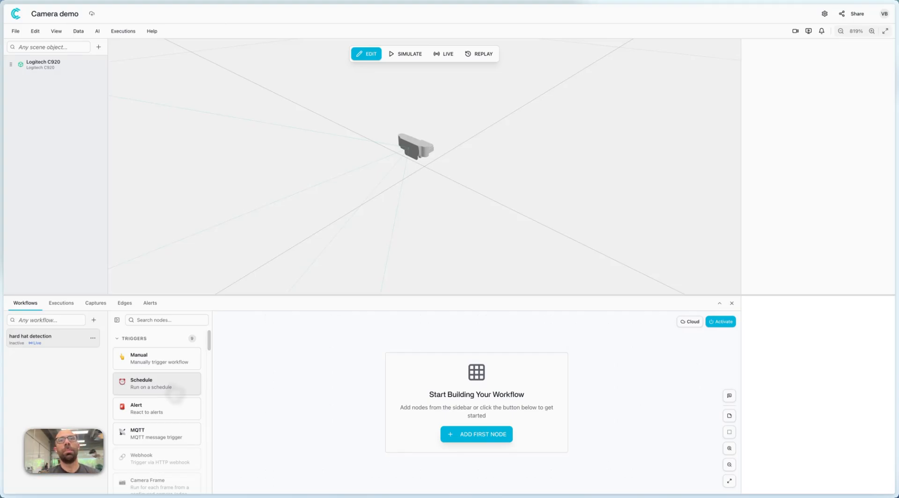
# Add a Manual trigger node to the hard hat detection workflow and place it at the start of the canvas.
pyautogui.click(183, 361)
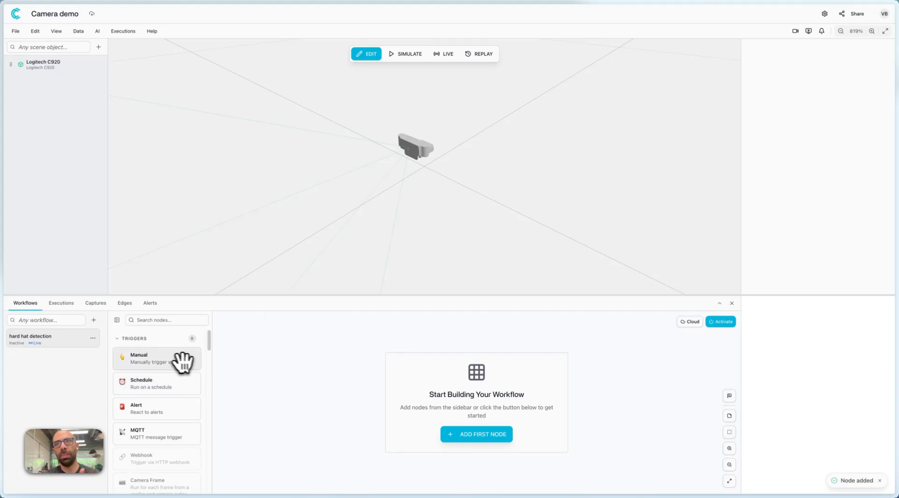
pyautogui.moveTo(516, 415); pyautogui.dragTo(298, 381)
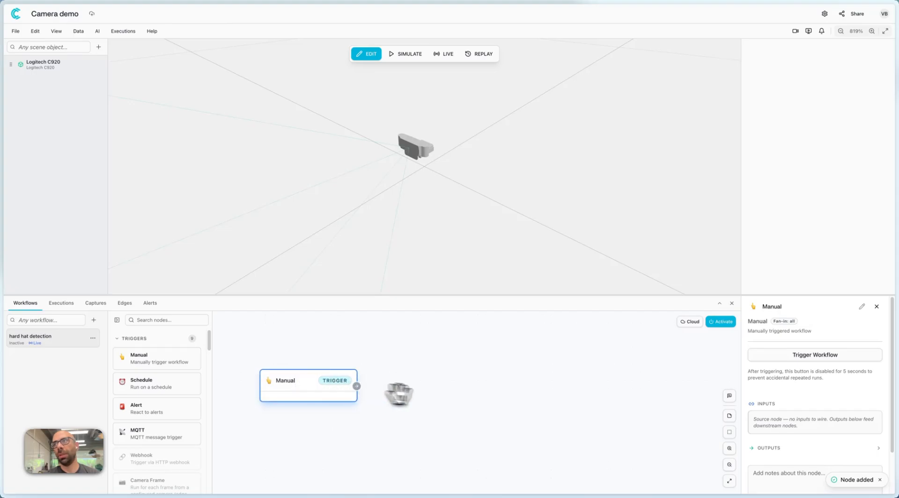
pyautogui.click(446, 396)
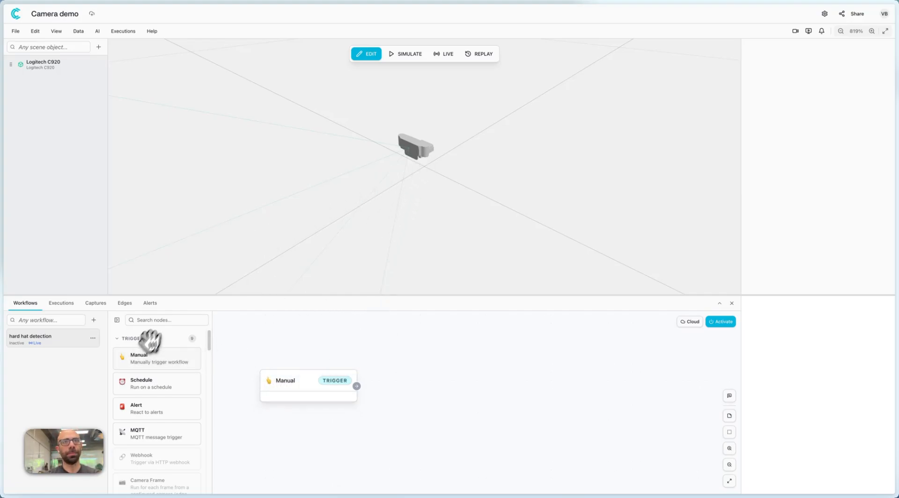
# Add a Data Source node beside the Manual trigger and connect the trigger's output to it.
pyautogui.scroll(-3, 159, 375)
pyautogui.scroll(-3, 159, 403)
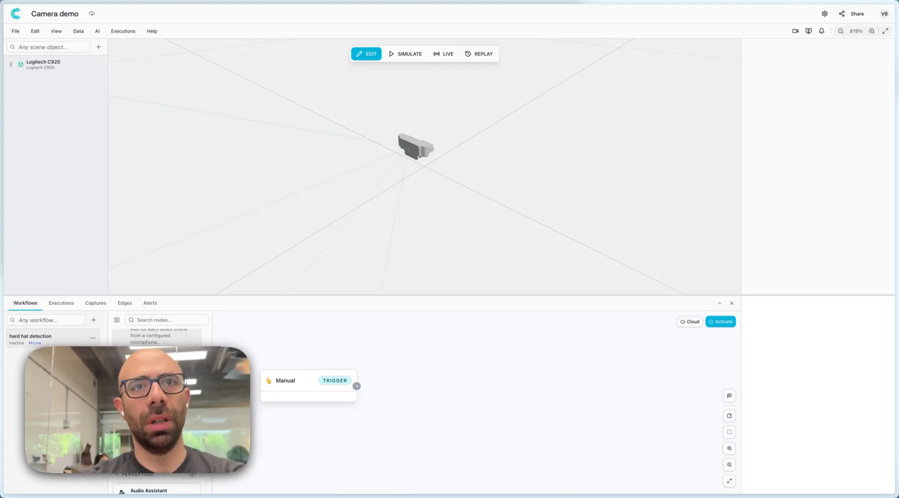
pyautogui.click(139, 415)
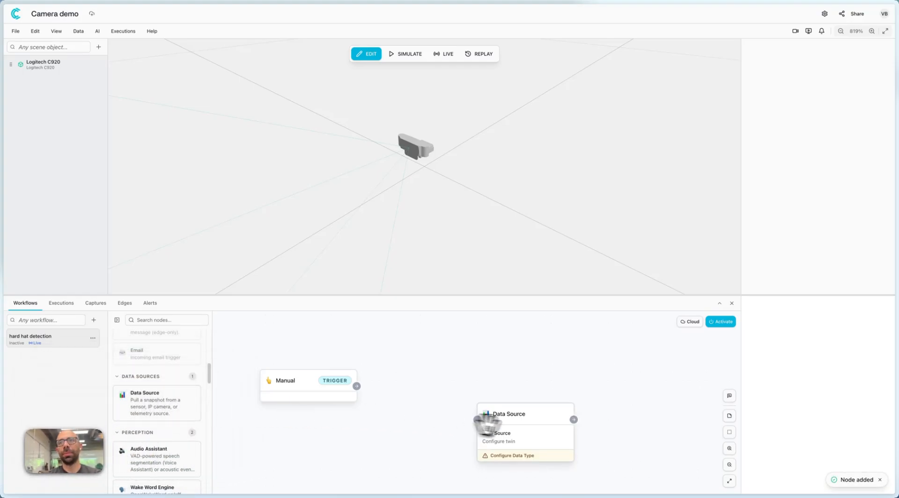
pyautogui.moveTo(481, 422); pyautogui.dragTo(456, 381)
pyautogui.moveTo(357, 387); pyautogui.dragTo(416, 374)
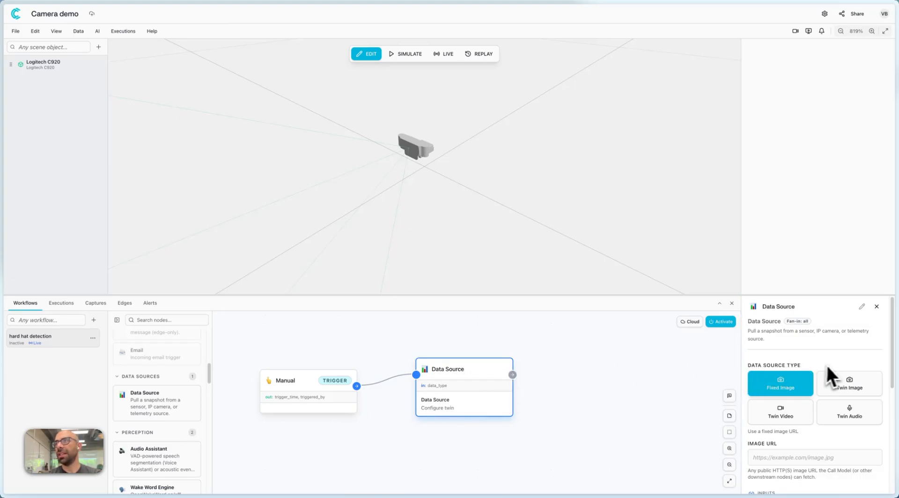
# Configure the Data Source node to fetch a Twin Image from the Logitech C920 digital twin.
pyautogui.click(860, 389)
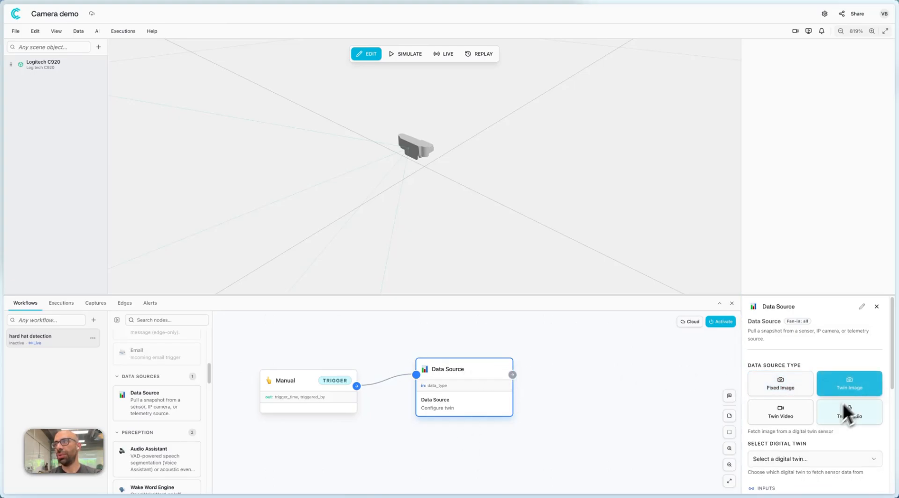
pyautogui.click(802, 459)
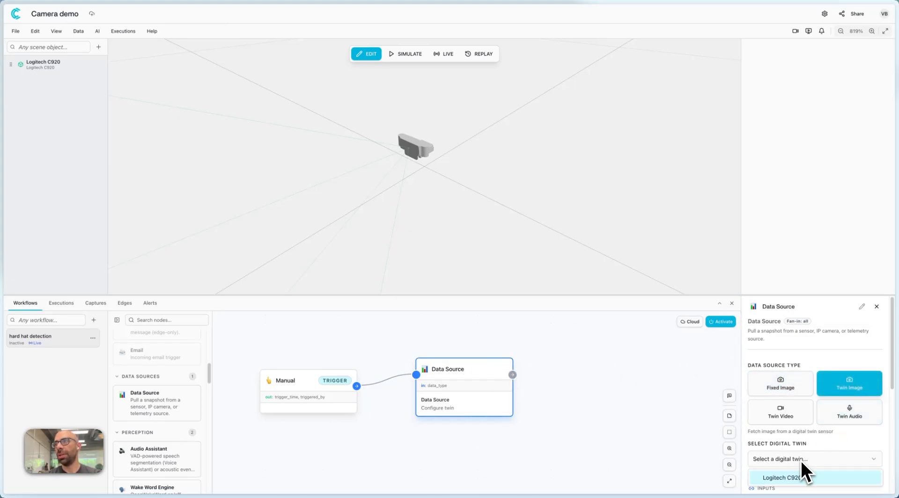
pyautogui.click(800, 486)
pyautogui.scroll(-5, 802, 442)
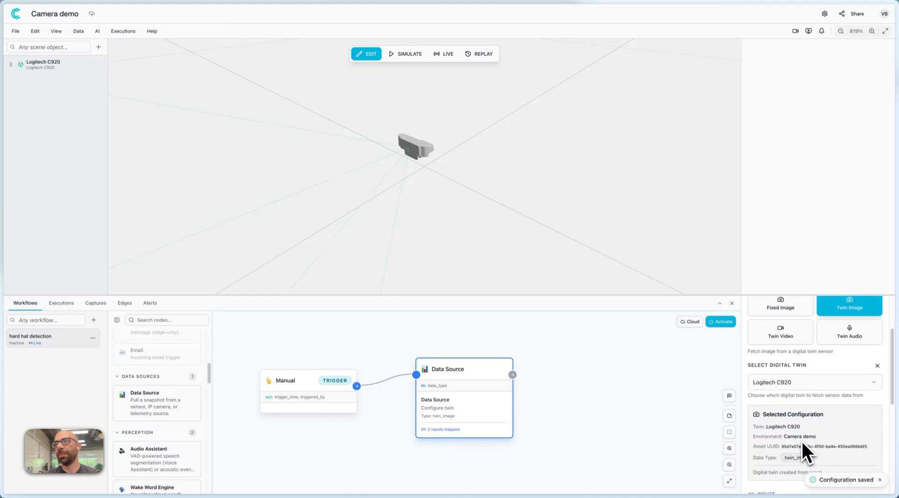
pyautogui.scroll(3, 801, 440)
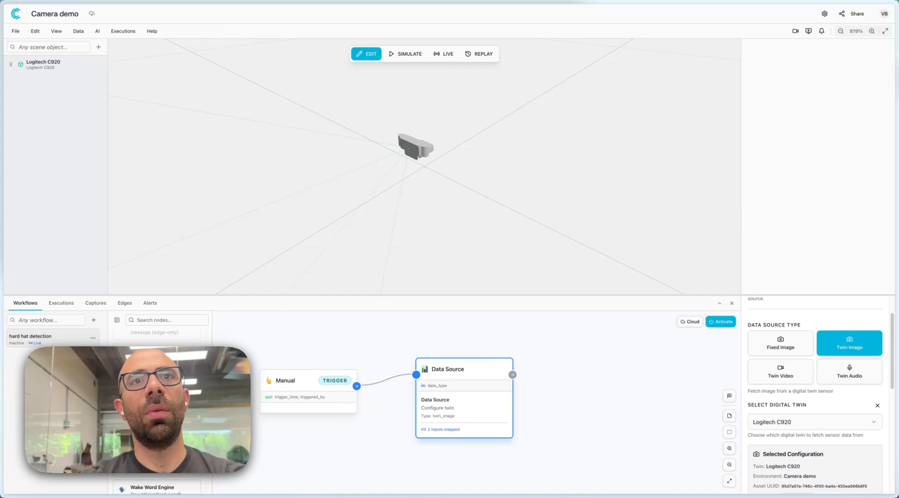
# Add a Call Model node beside the Data Source node and connect the Data Source output to it.
pyautogui.click(171, 320)
pyautogui.write('call')
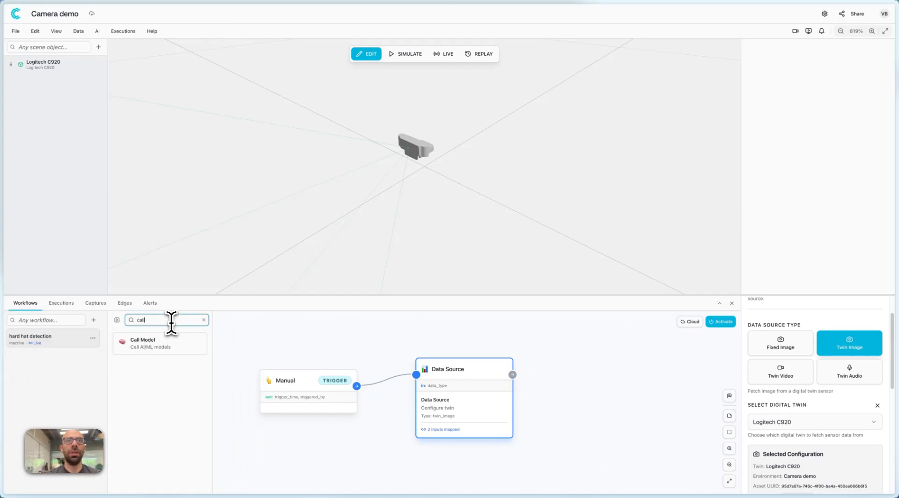
pyautogui.click(162, 358)
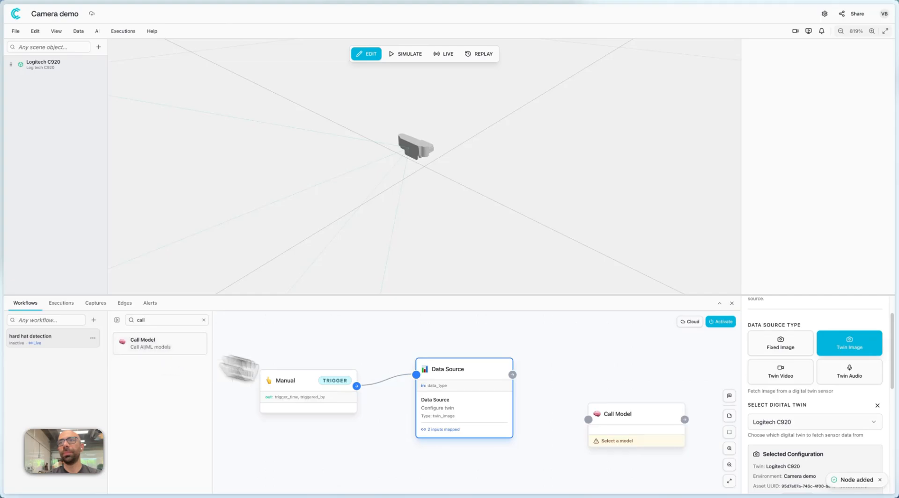
pyautogui.moveTo(638, 425); pyautogui.dragTo(617, 385)
pyautogui.click(524, 443)
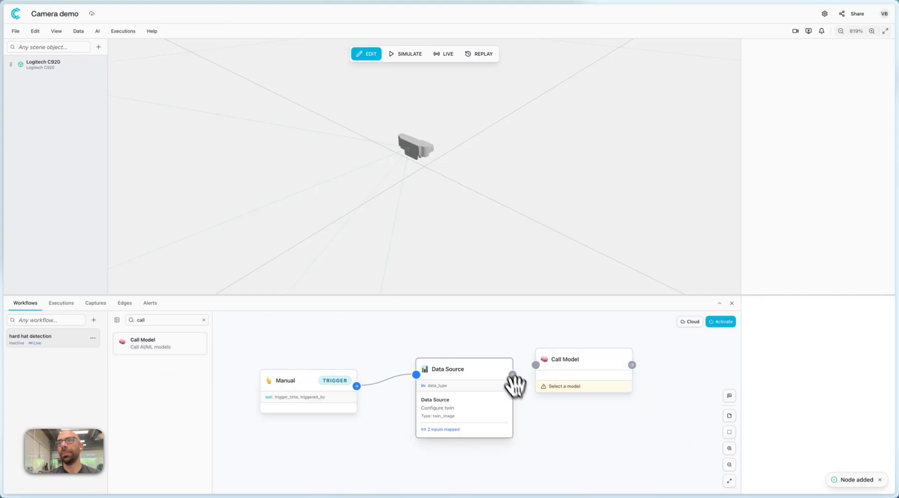
pyautogui.moveTo(512, 375); pyautogui.dragTo(543, 370)
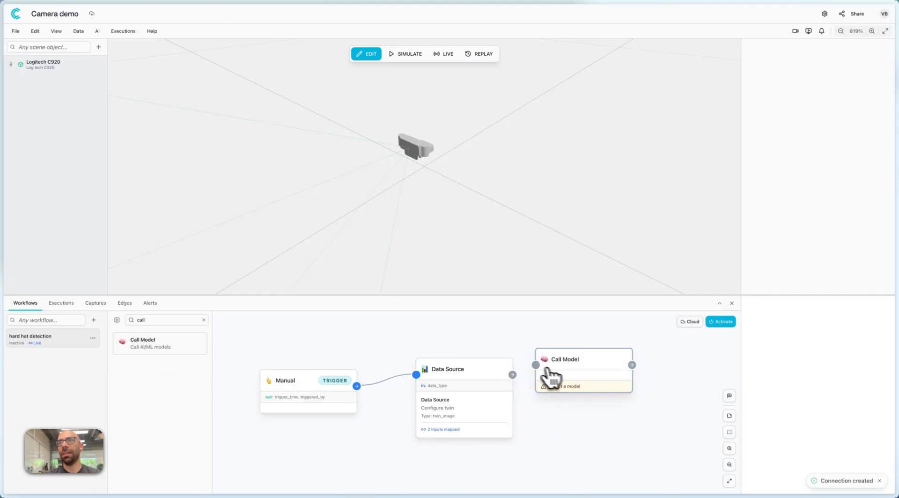
# Open the Call Model node's model selection and choose the cloud model GPT-5.5.
pyautogui.click(579, 361)
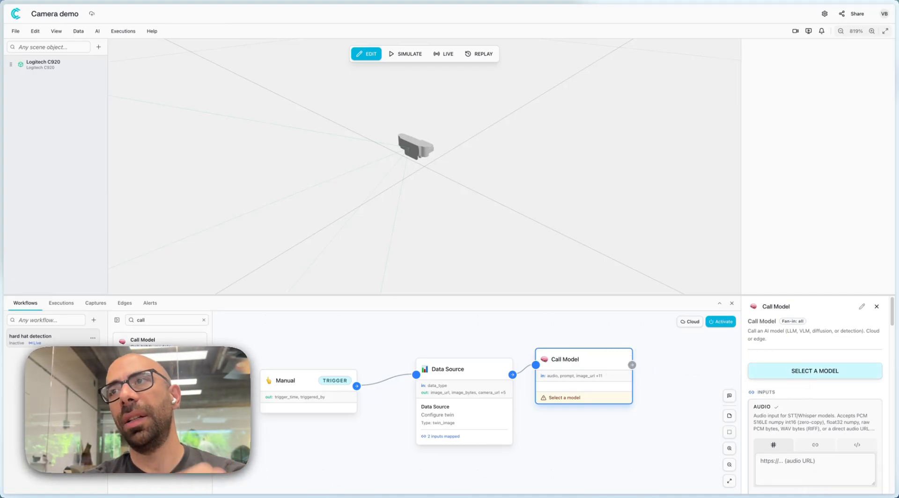
pyautogui.click(800, 373)
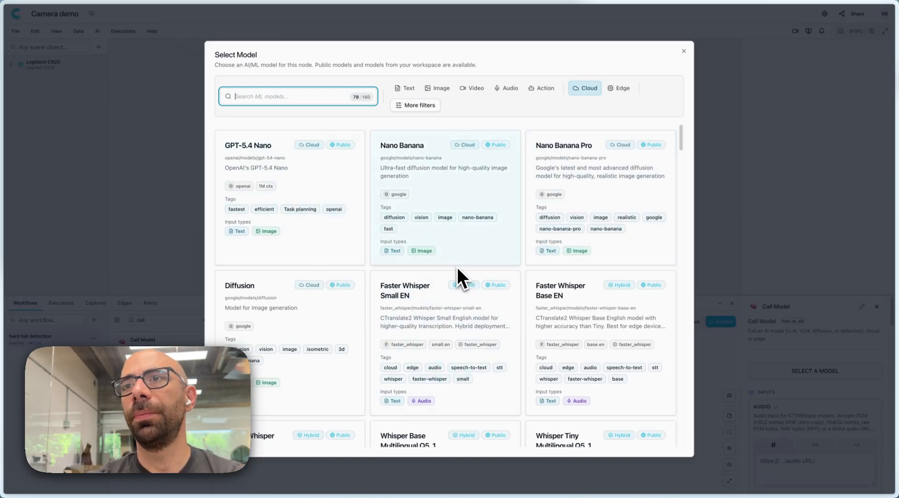
pyautogui.scroll(-10, 449, 261)
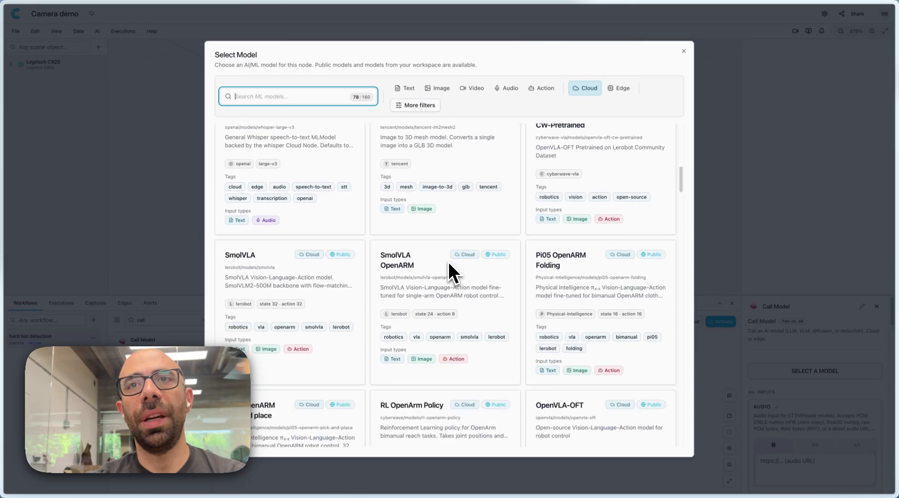
pyautogui.scroll(-10, 447, 260)
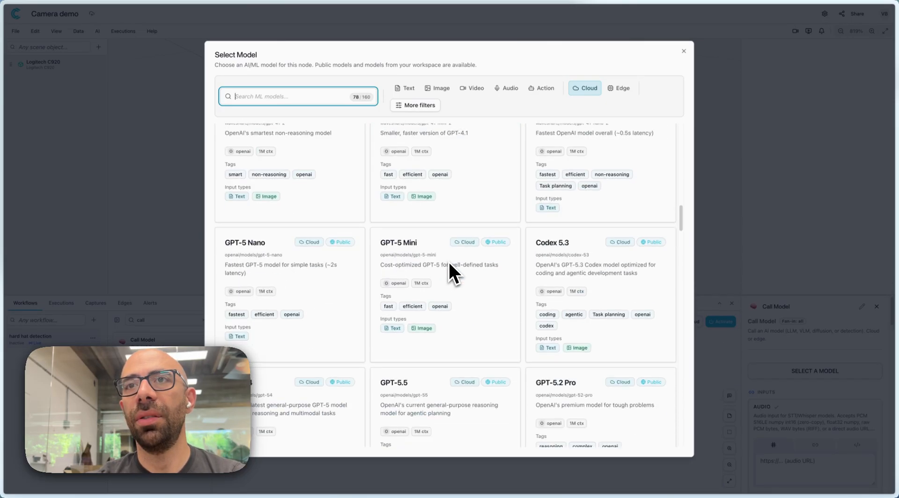
pyautogui.scroll(-3, 447, 261)
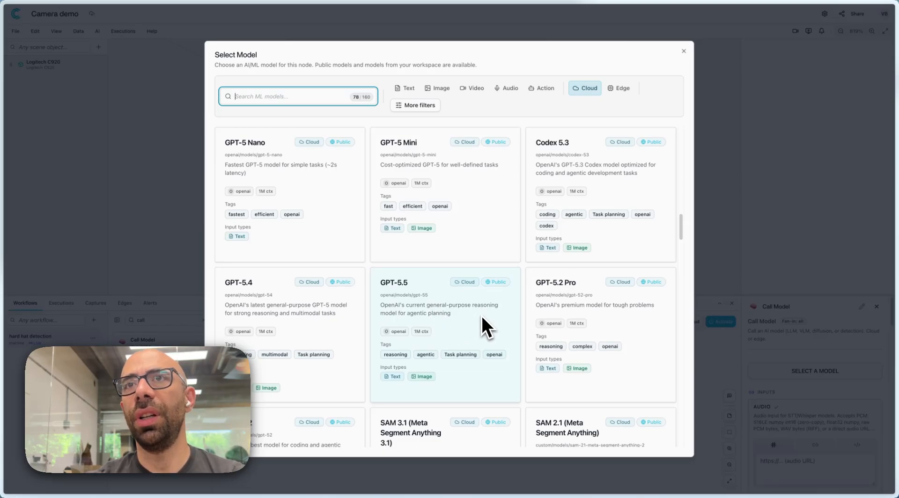
pyautogui.scroll(-1, 481, 313)
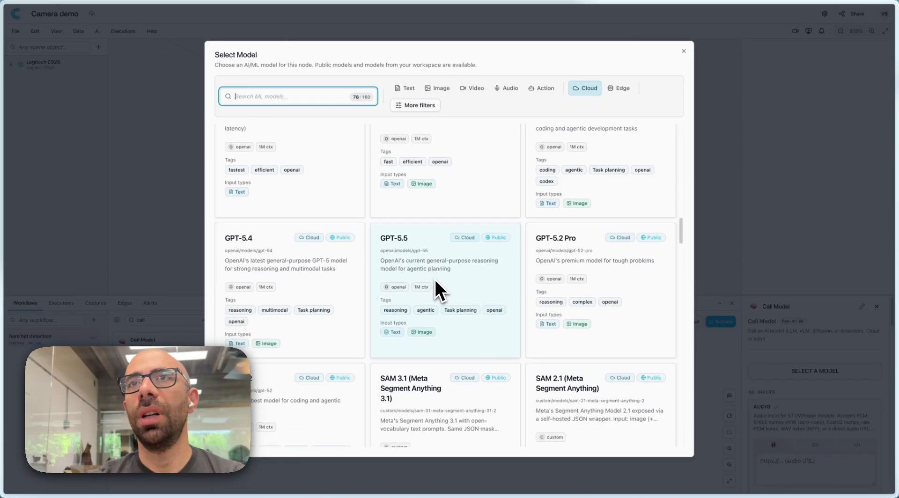
pyautogui.scroll(-1, 442, 279)
pyautogui.scroll(-6, 463, 272)
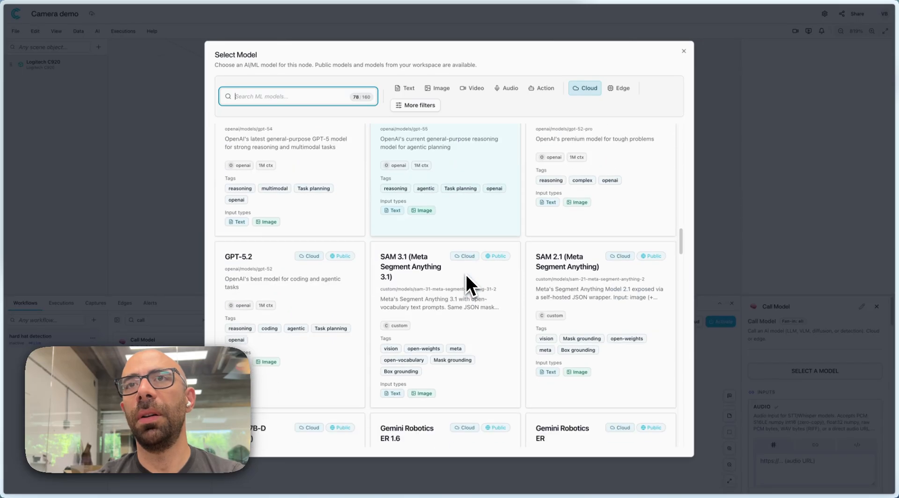
pyautogui.scroll(-1, 461, 278)
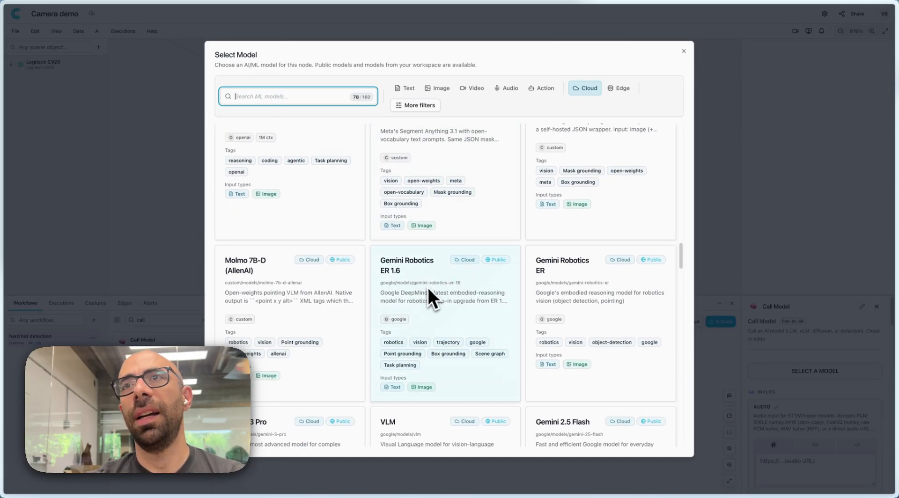
pyautogui.scroll(-5, 368, 291)
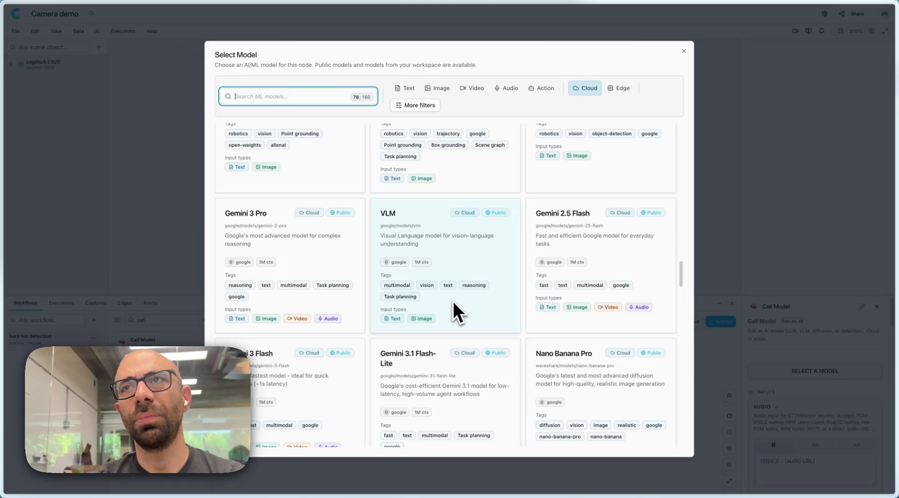
pyautogui.scroll(2, 449, 294)
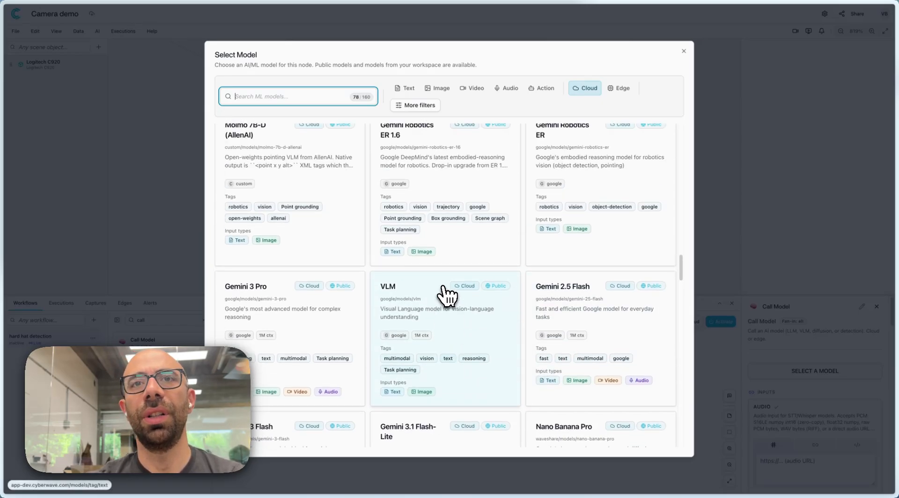
pyautogui.scroll(-3, 447, 295)
pyautogui.scroll(13, 447, 295)
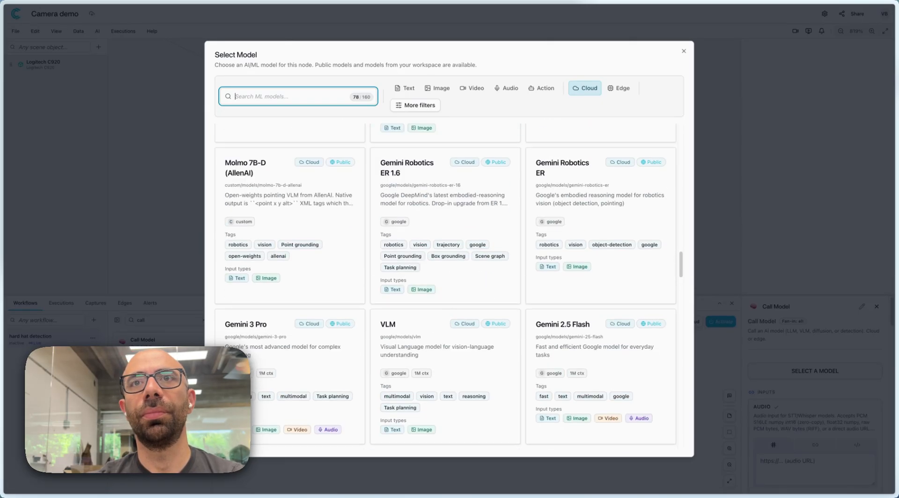
pyautogui.scroll(1, 446, 295)
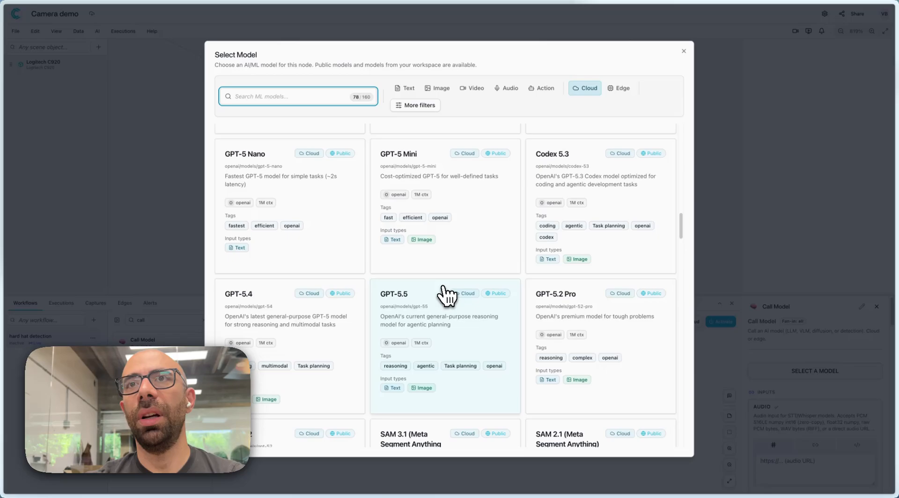
pyautogui.click(429, 334)
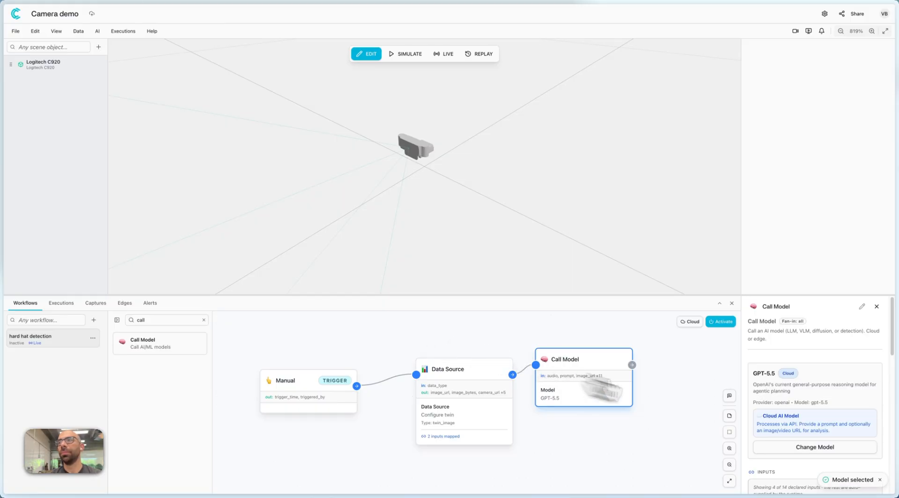
# Begin the model prompt with "Analyze the image and let me know if: 1. Anybody is NOT wearing protective gear like a hard-hat helmet".
pyautogui.scroll(-3, 822, 356)
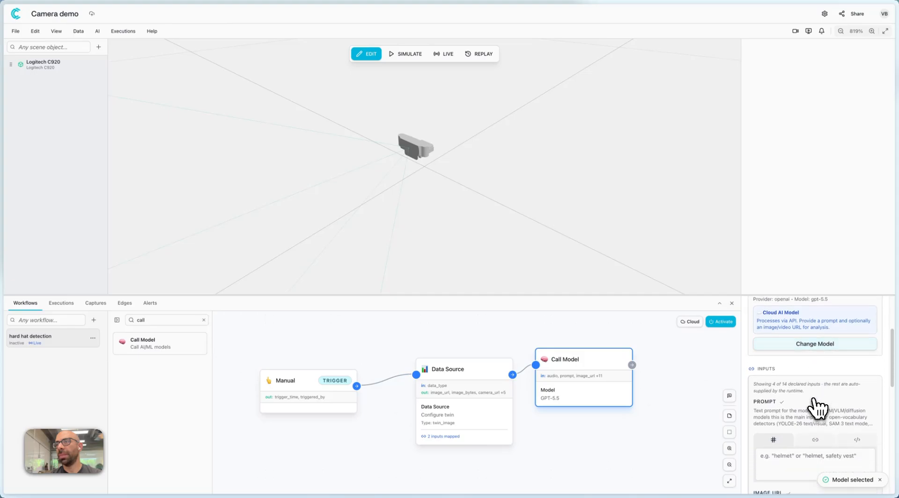
pyautogui.scroll(-3, 813, 399)
pyautogui.scroll(2, 793, 365)
pyautogui.click(789, 417)
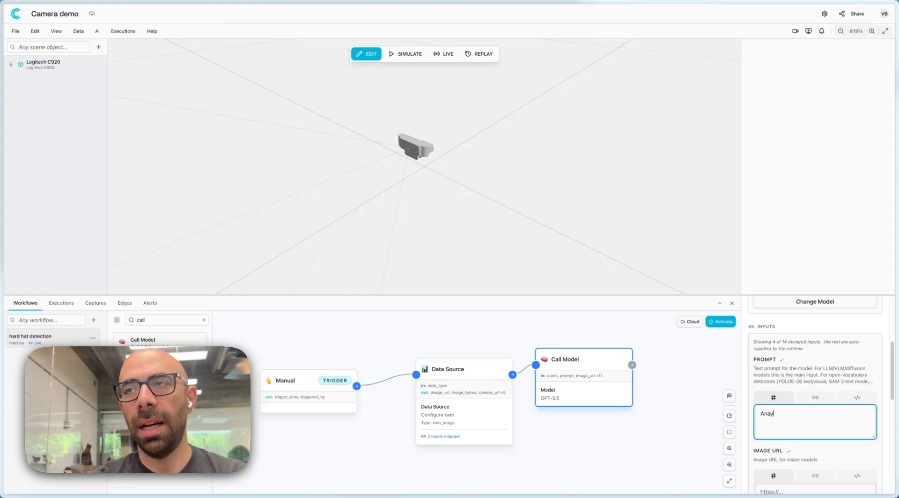
pyautogui.write('Analyze the')
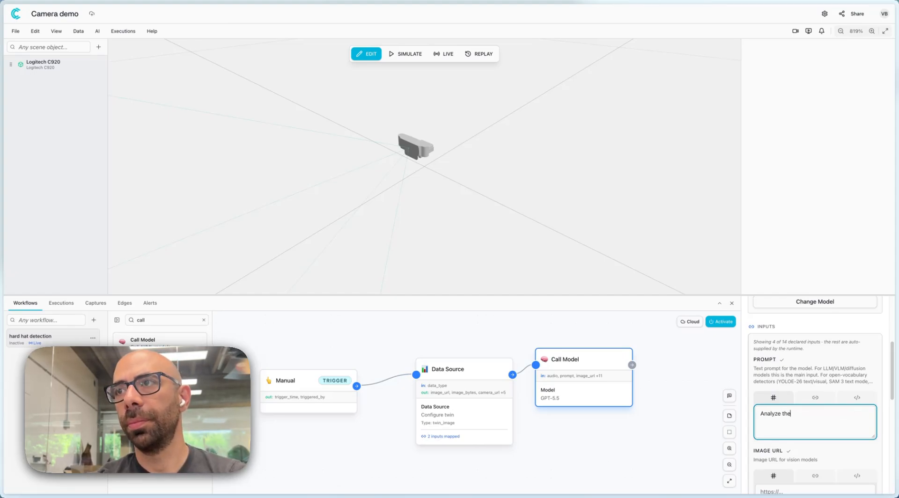
pyautogui.write(' image and let me know hat helmet')
# Add prompt lines "2. IF so, say DANGER and then reason about it" and "3. IF not, say GREEN and then reason about it".
pyautogui.press('Return')
pyautogui.write('2. IF so, return DANGER and then reason about it')
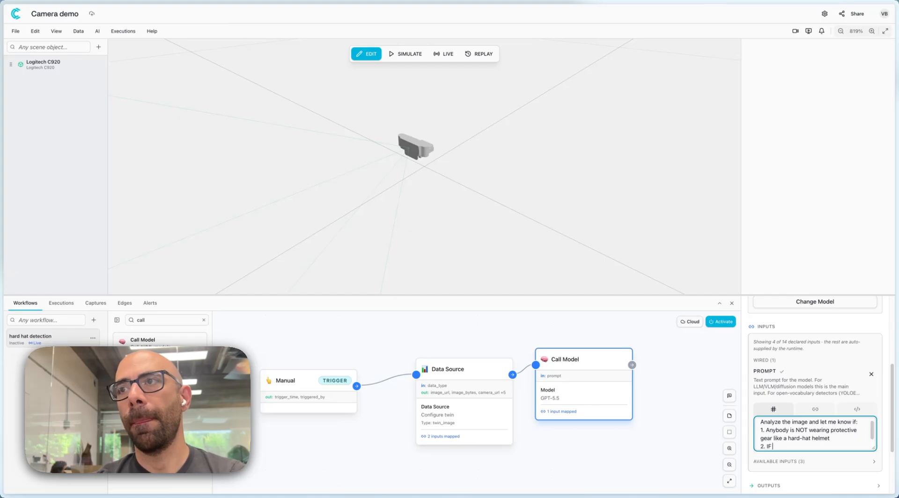
pyautogui.press('Return')
pyautogui.write('3. IF notr, say GREEN and then reason about it')
pyautogui.click(781, 439)
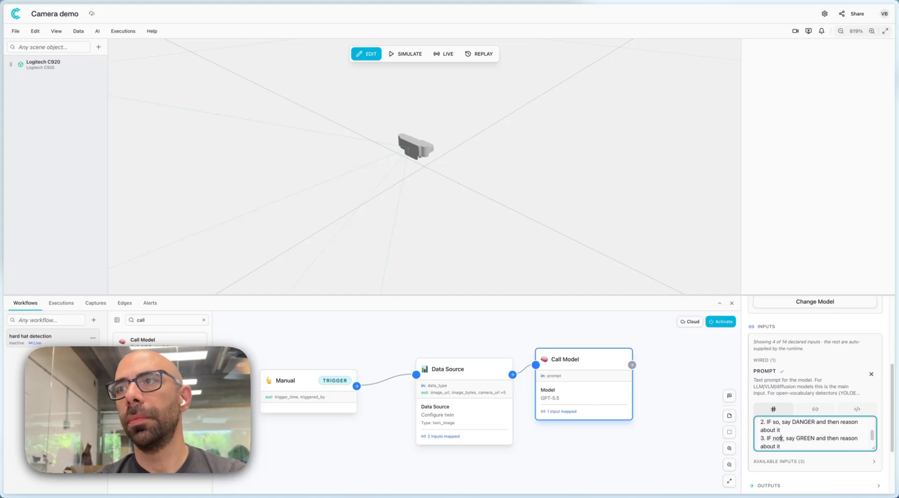
pyautogui.scroll(3, 798, 440)
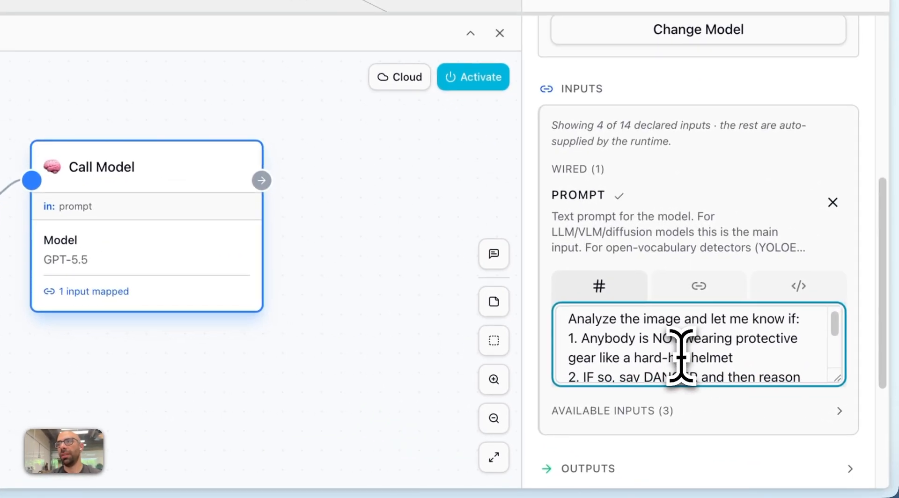
pyautogui.scroll(-3, 680, 358)
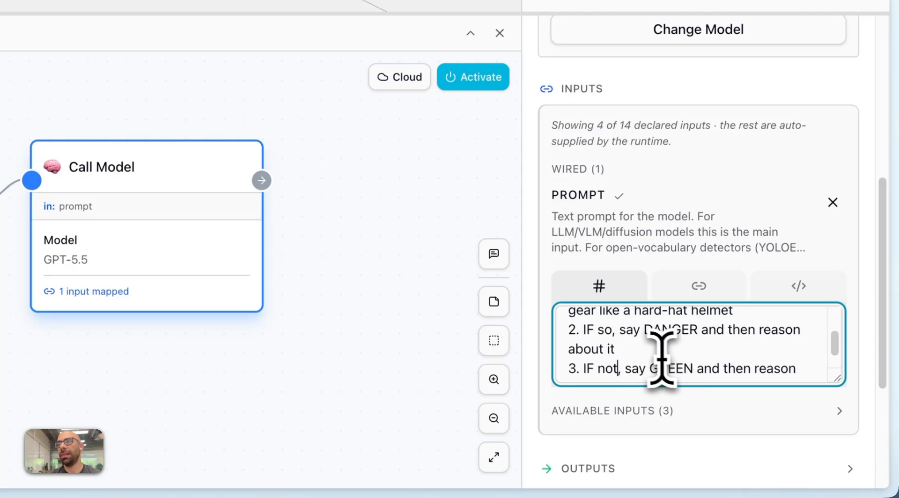
pyautogui.moveTo(649, 349); pyautogui.dragTo(634, 325)
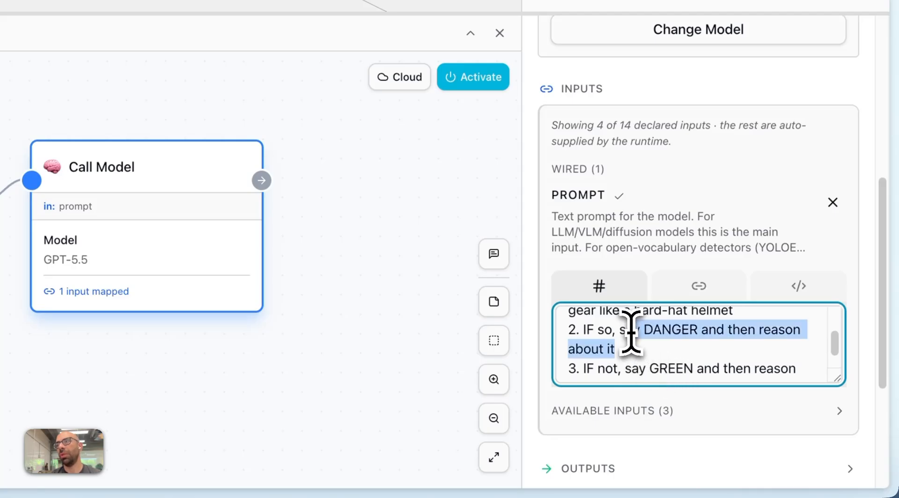
pyautogui.moveTo(613, 368); pyautogui.dragTo(667, 372)
pyautogui.click(663, 372)
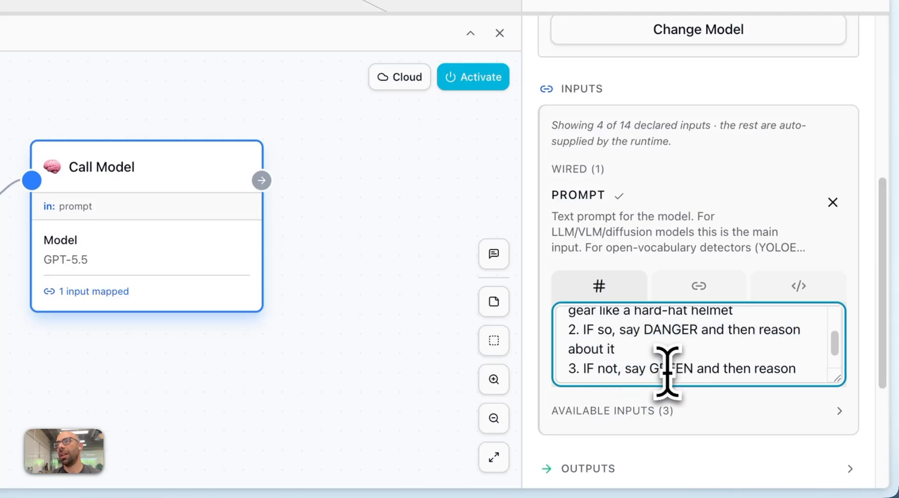
pyautogui.scroll(-3, 695, 372)
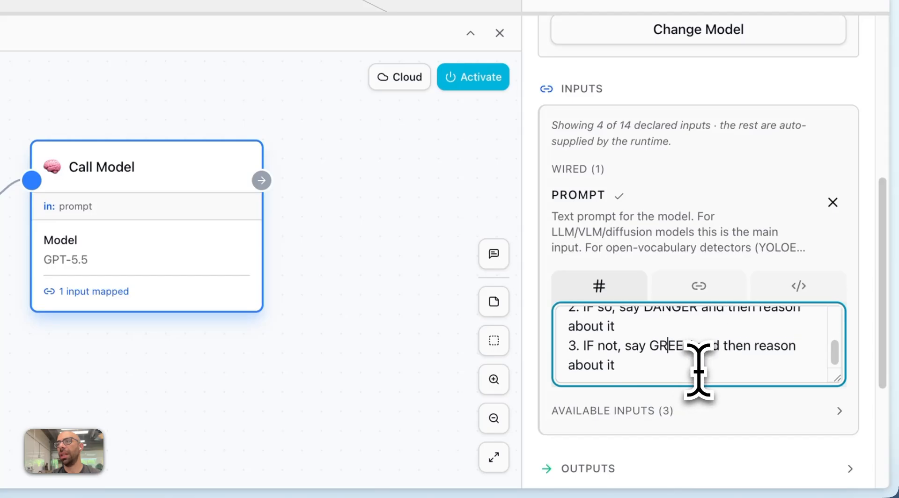
# Map the Call Model node's Image Bytes input to the Image Bytes output of the Data Source node.
pyautogui.click(644, 387)
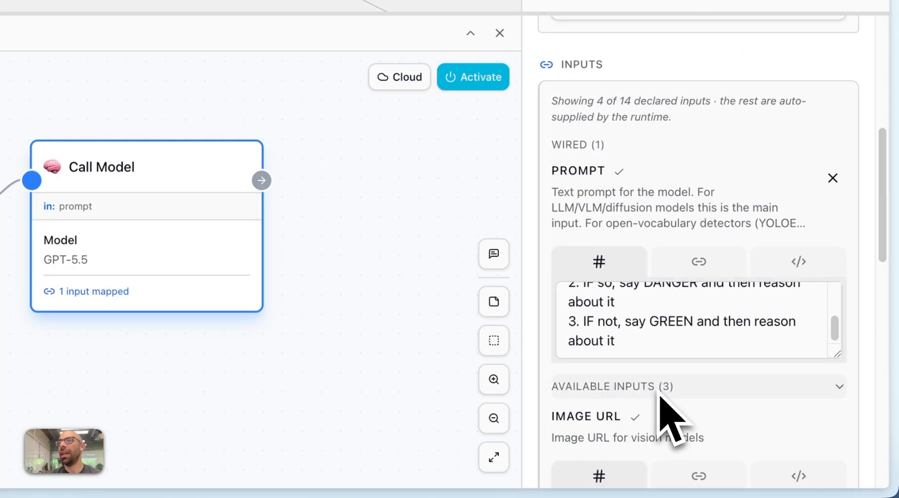
pyautogui.scroll(-10, 641, 389)
pyautogui.scroll(-4, 643, 391)
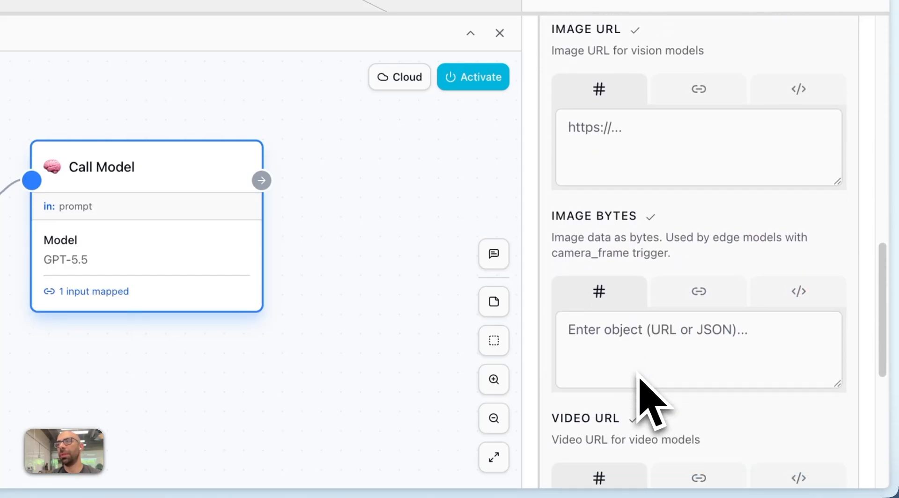
pyautogui.click(696, 173)
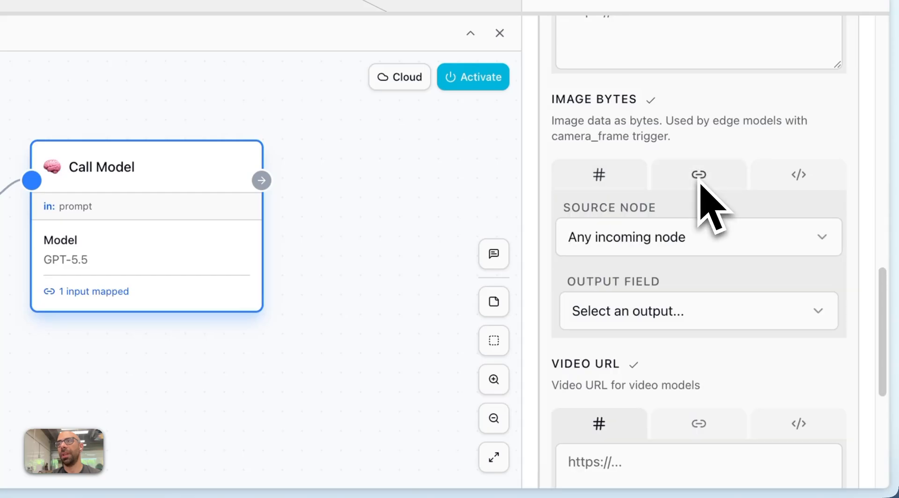
pyautogui.click(646, 244)
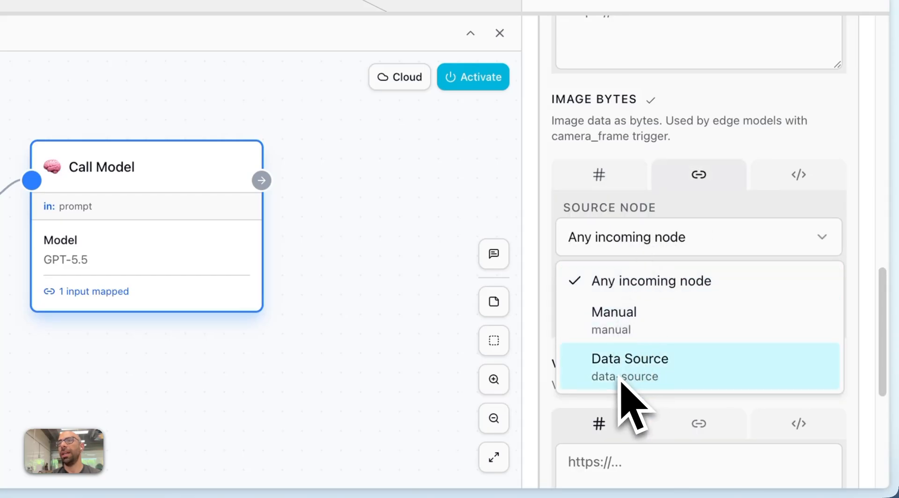
pyautogui.click(635, 375)
pyautogui.click(623, 311)
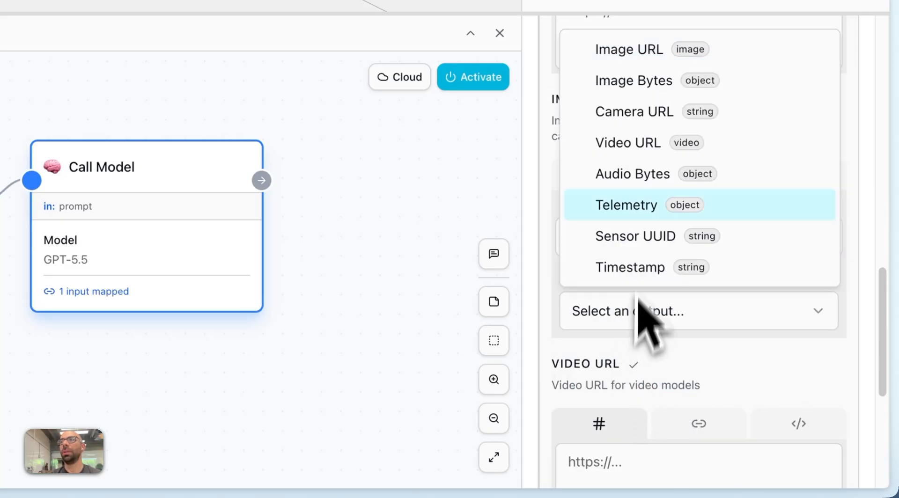
pyautogui.click(619, 82)
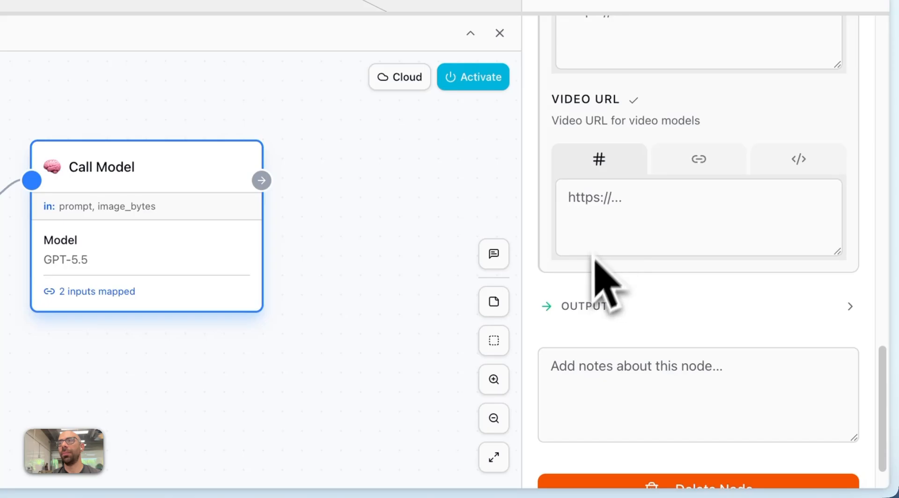
pyautogui.scroll(8, 559, 295)
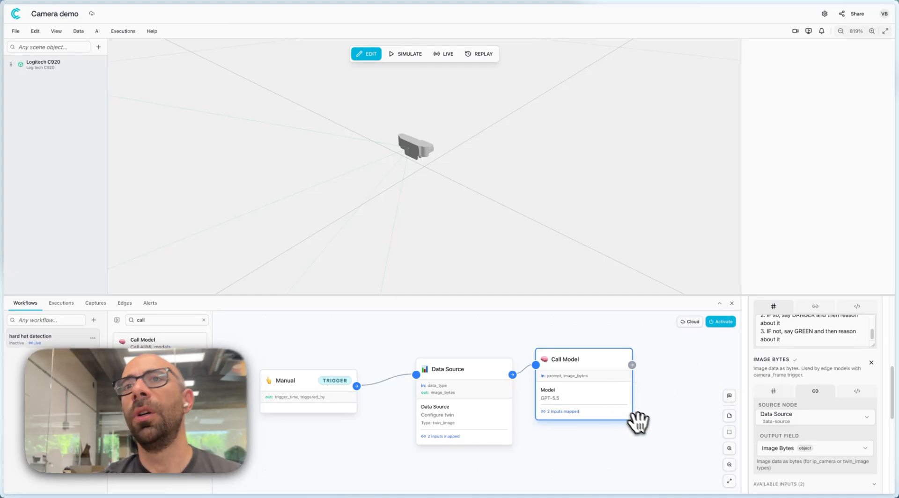
# Find the Conditional node and add it to the workflow after the Call Model node.
pyautogui.moveTo(638, 417); pyautogui.dragTo(607, 428)
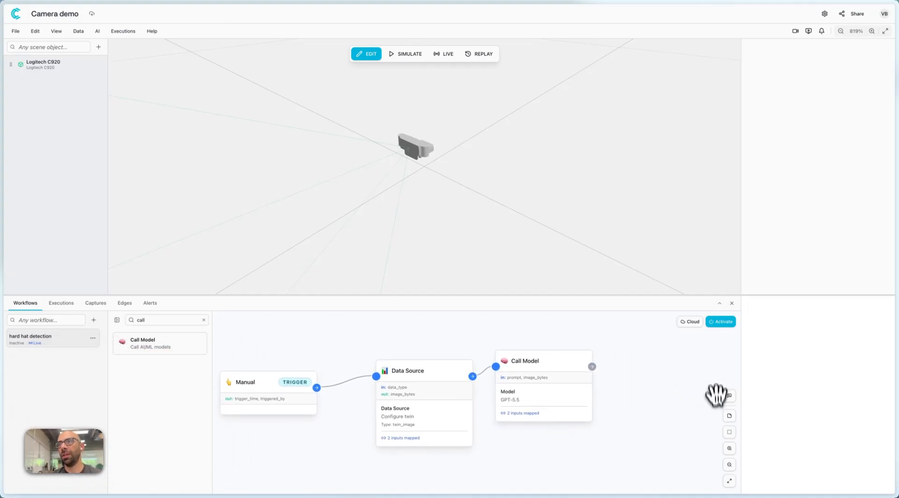
pyautogui.click(580, 363)
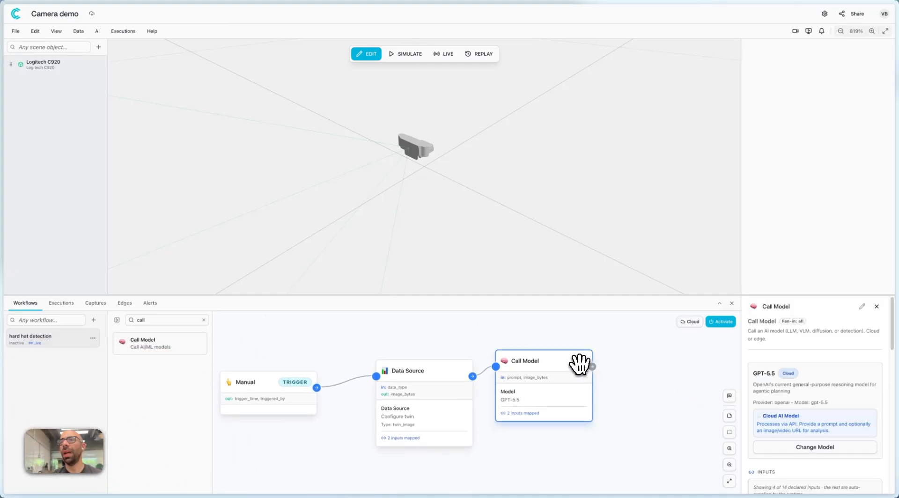
pyautogui.click(204, 319)
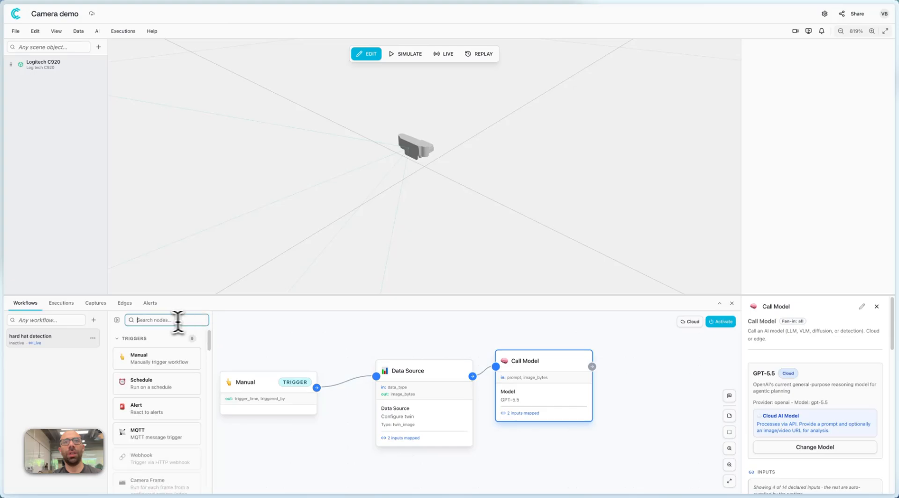
pyautogui.write('conditio')
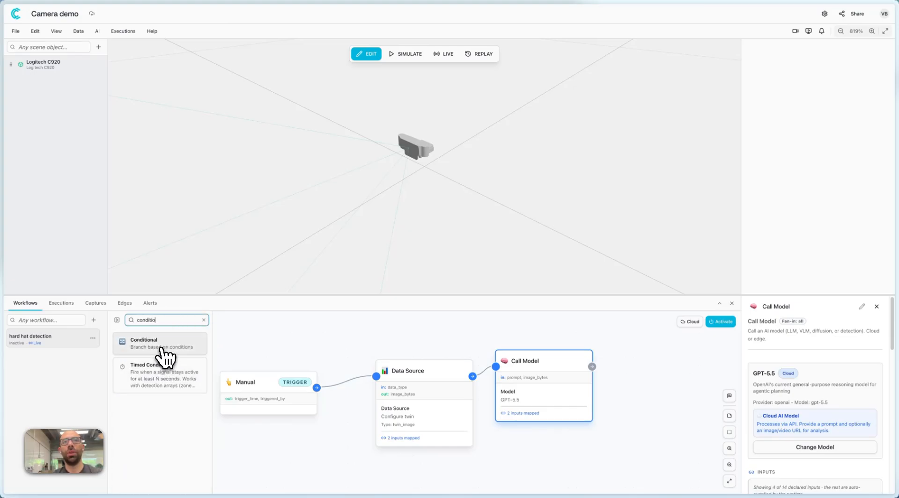
pyautogui.moveTo(162, 351); pyautogui.dragTo(683, 365)
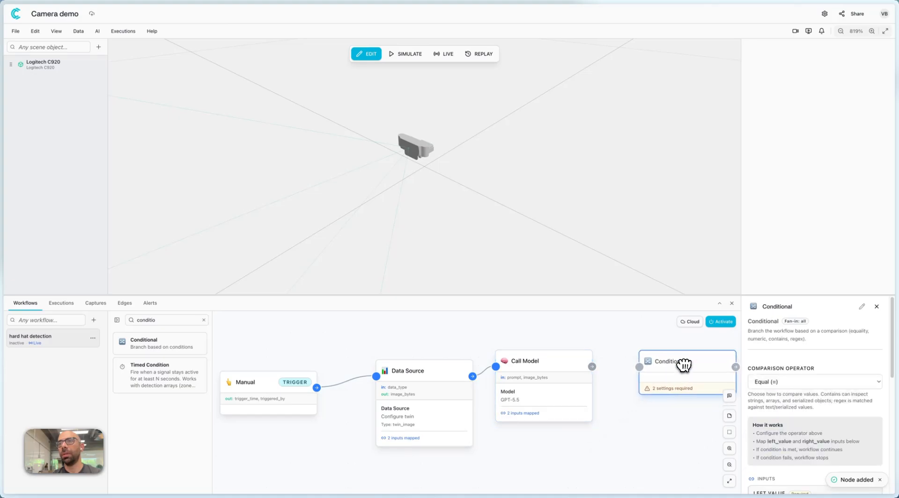
# Connect the Call Model node's output to the Conditional node and set its comparison operator to Contains.
pyautogui.click(624, 402)
pyautogui.moveTo(592, 366); pyautogui.dragTo(639, 366)
pyautogui.moveTo(550, 443); pyautogui.dragTo(422, 450)
pyautogui.click(568, 368)
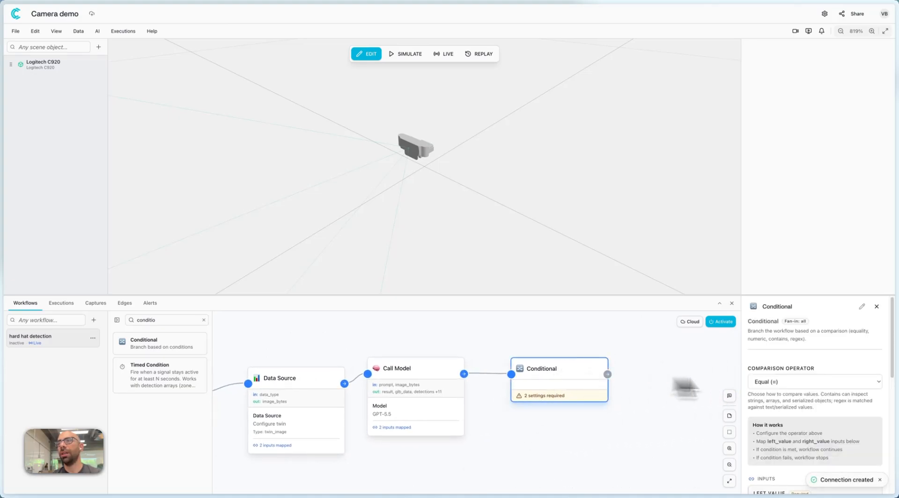
pyautogui.click(788, 382)
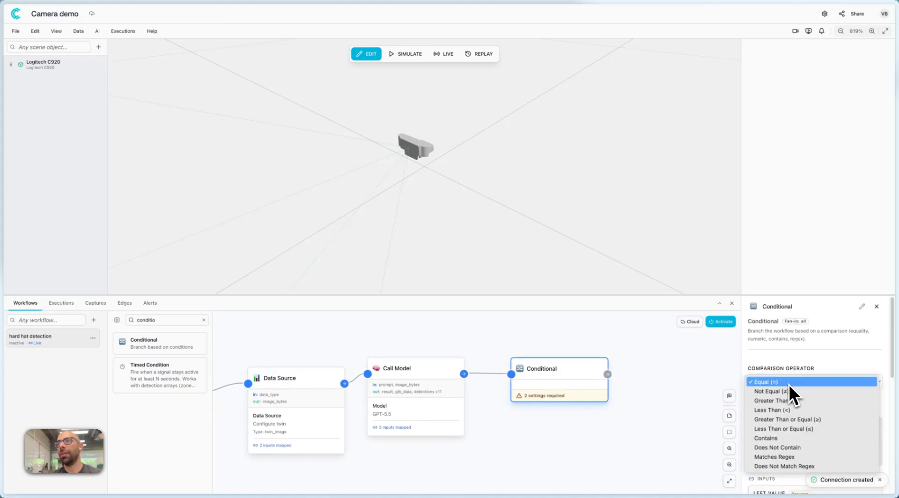
pyautogui.click(796, 439)
# Map the Conditional node's Left Value to the Result output of the Call Model node.
pyautogui.scroll(-2, 768, 433)
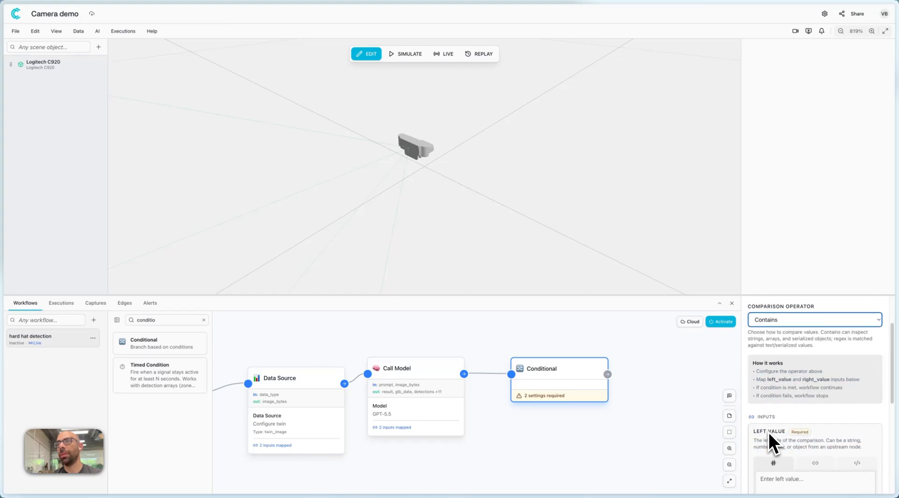
pyautogui.scroll(-1, 770, 432)
pyautogui.click(808, 411)
pyautogui.click(793, 434)
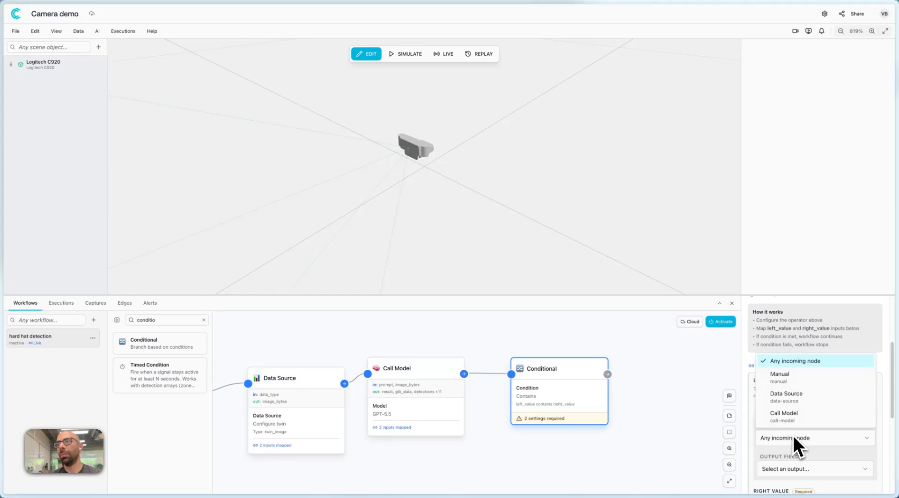
pyautogui.click(791, 417)
pyautogui.click(796, 467)
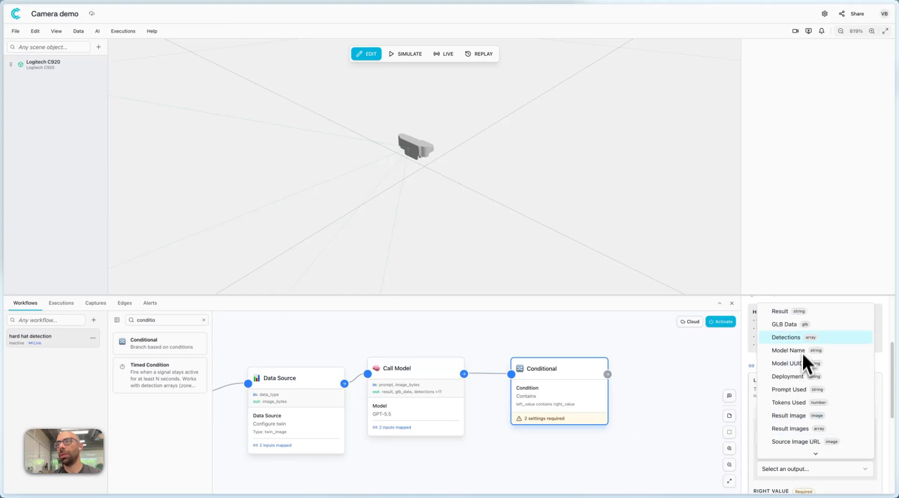
pyautogui.click(793, 312)
# Set the Conditional node's Right Value to "danger" and move the node slightly above the Call Model node's level.
pyautogui.scroll(-2, 774, 421)
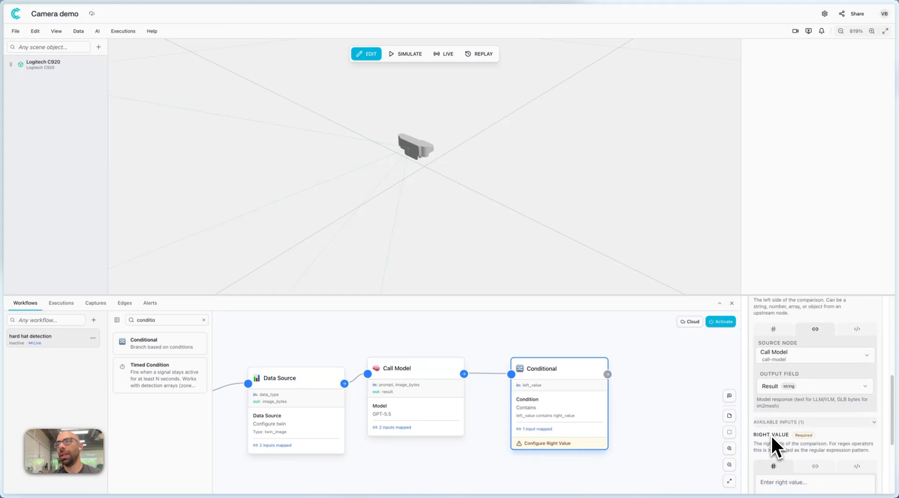
pyautogui.scroll(-1, 787, 455)
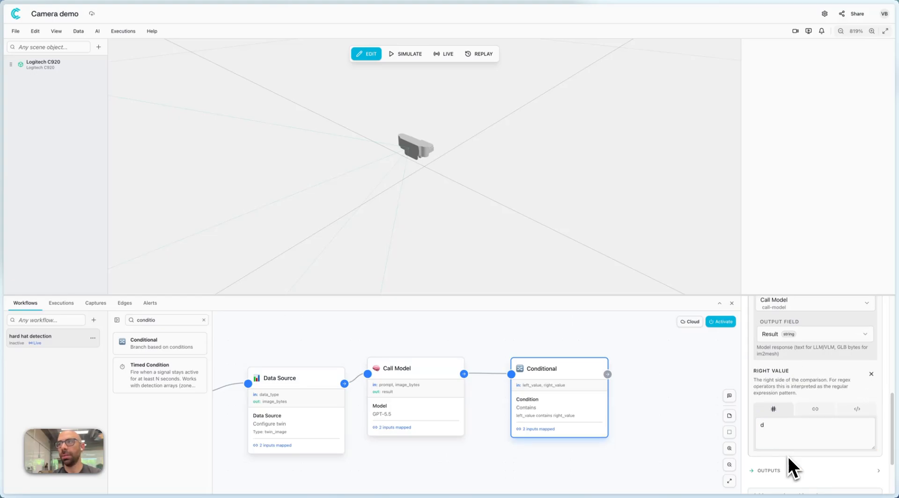
pyautogui.click(790, 444)
pyautogui.write('anger')
pyautogui.scroll(-2, 796, 403)
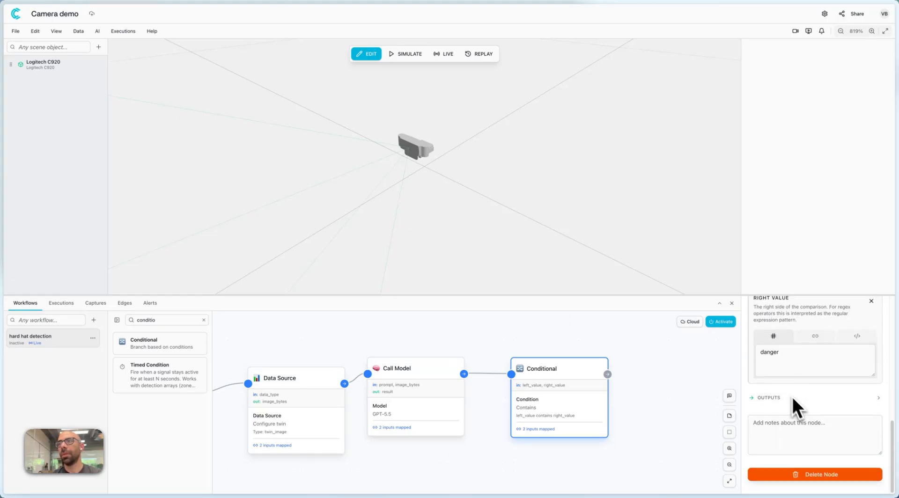
pyautogui.moveTo(565, 393); pyautogui.dragTo(561, 364)
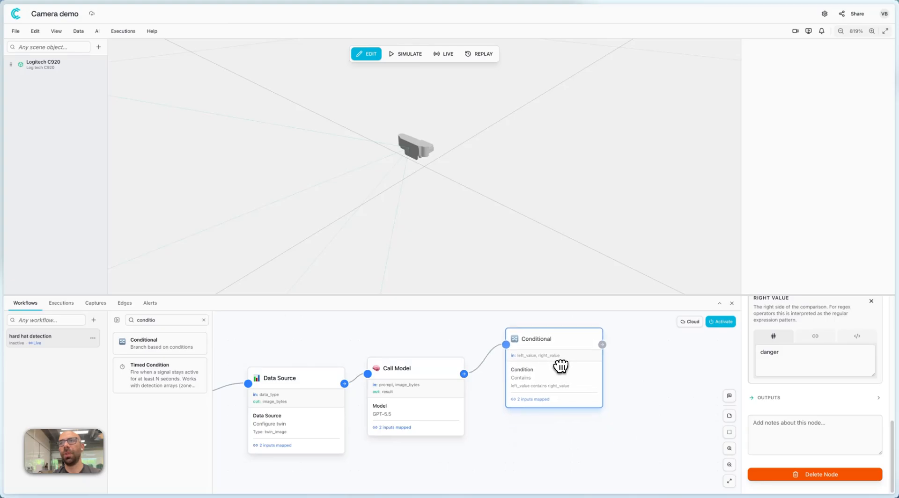
pyautogui.click(623, 388)
# Find the Send Alert node, add it after the Conditional node and connect the Conditional output to it.
pyautogui.moveTo(647, 415); pyautogui.dragTo(501, 433)
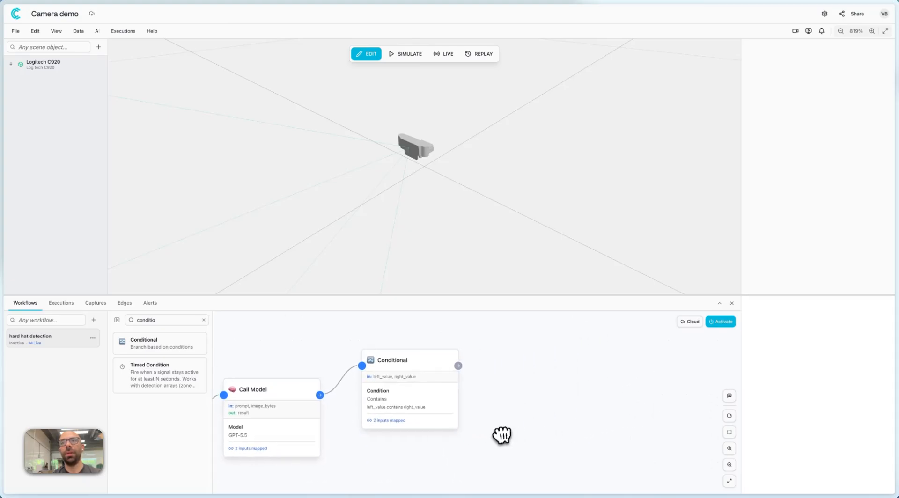
pyautogui.click(203, 320)
pyautogui.write('send')
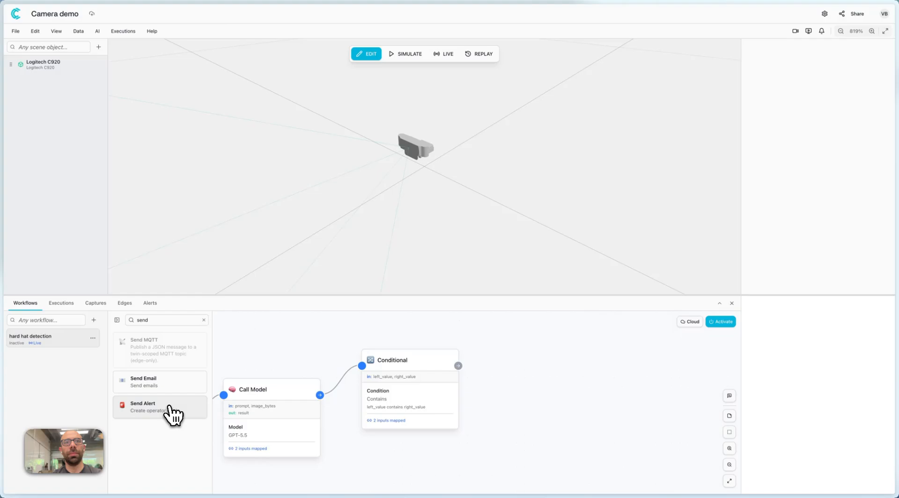
pyautogui.moveTo(168, 412); pyautogui.dragTo(559, 358)
pyautogui.click(497, 417)
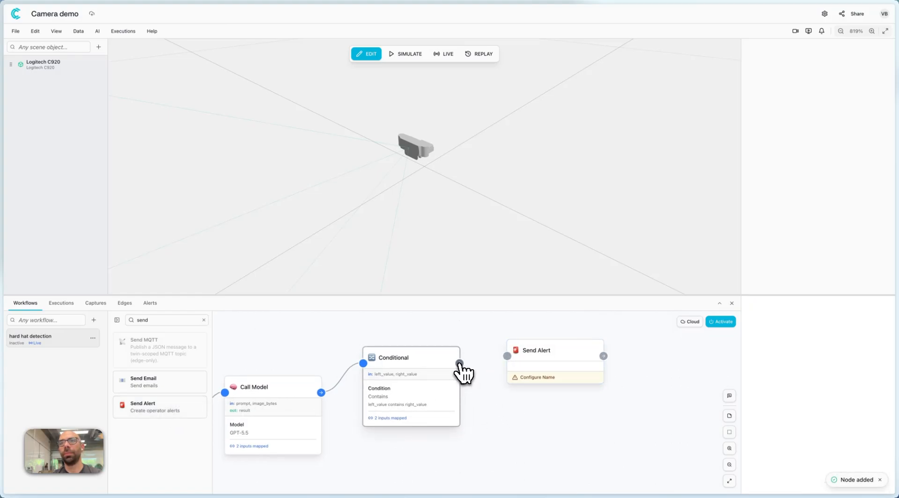
pyautogui.moveTo(459, 366); pyautogui.dragTo(507, 356)
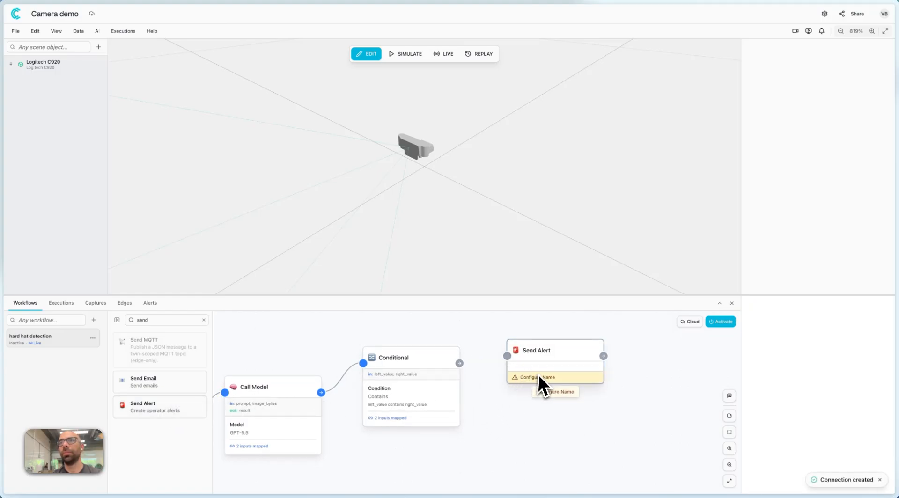
# Set the Send Alert node's target twin to Logitech C920 and its alert severity to Critical.
pyautogui.click(566, 358)
pyautogui.scroll(-1, 786, 356)
pyautogui.click(785, 352)
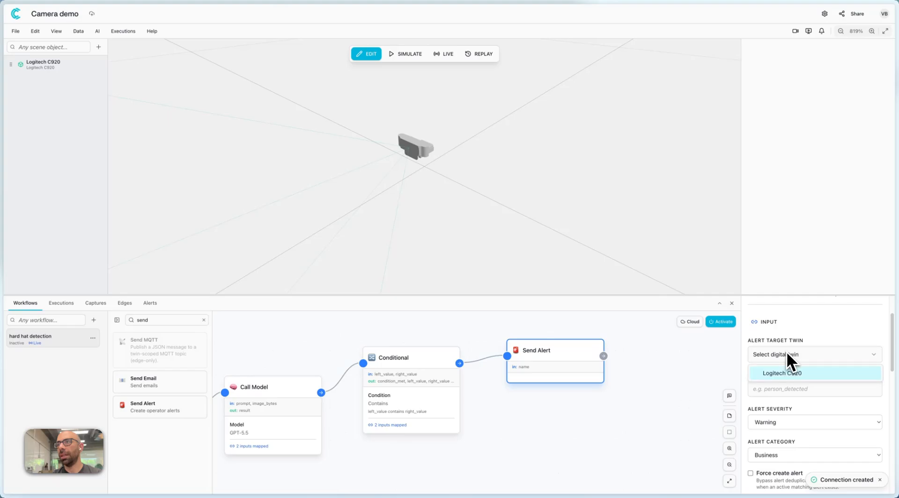
pyautogui.click(799, 373)
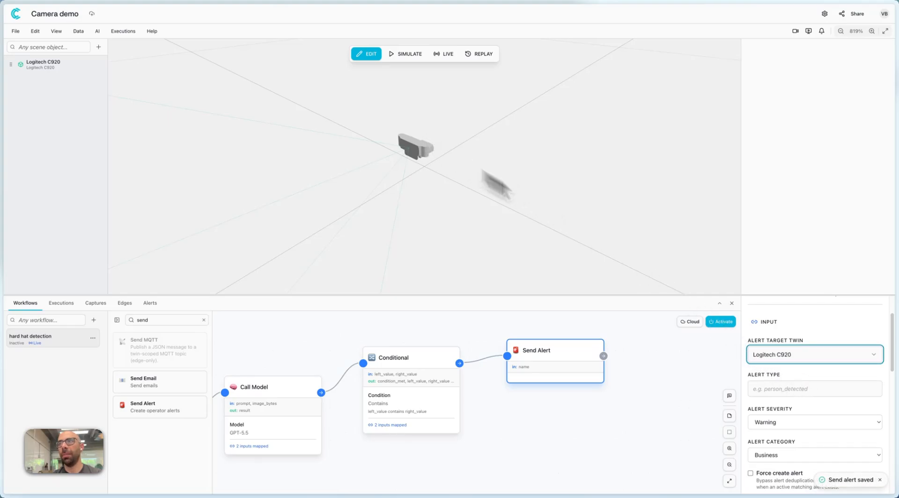
pyautogui.scroll(-1, 801, 401)
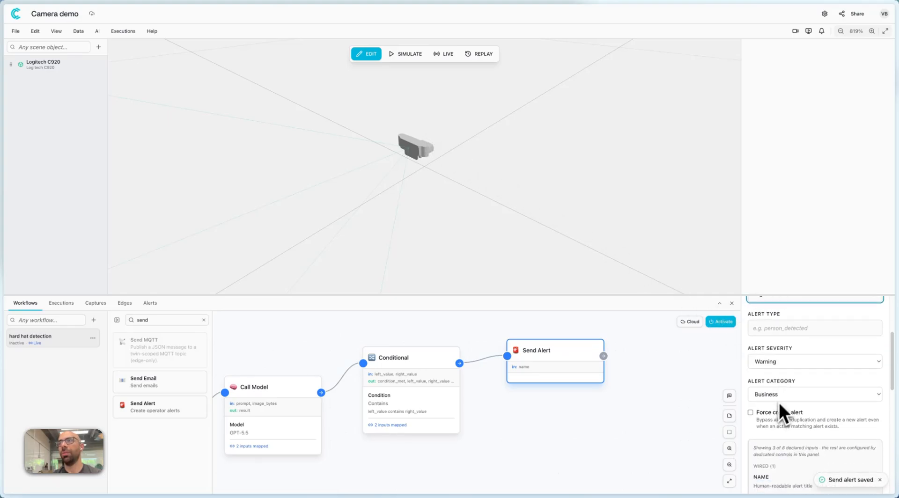
pyautogui.click(785, 358)
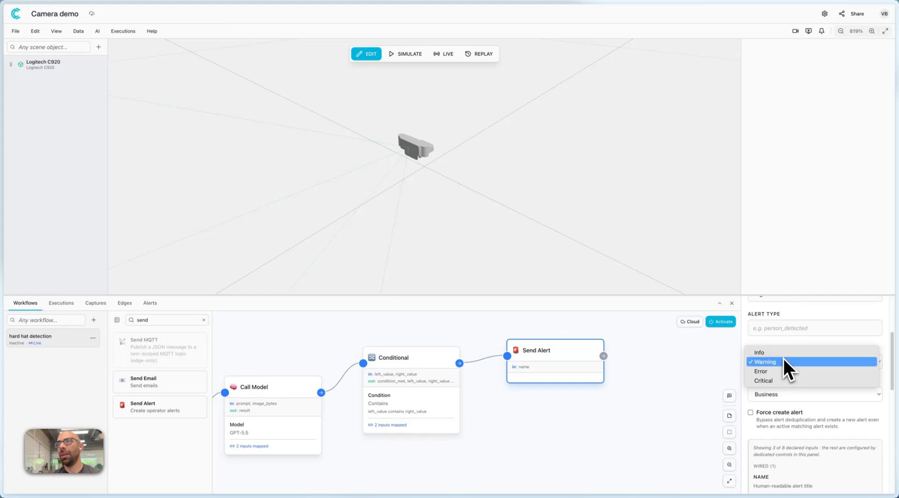
pyautogui.click(775, 380)
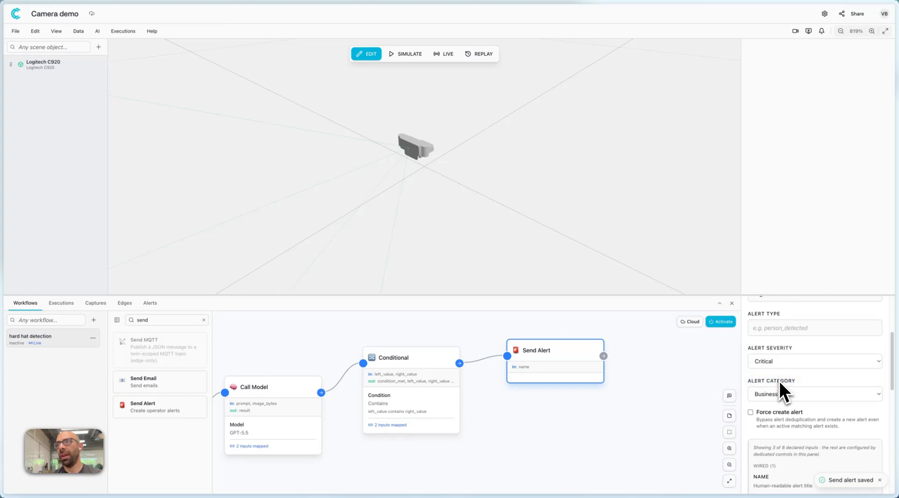
# Change the alert category to Technical and return it to Business.
pyautogui.scroll(-1, 778, 381)
pyautogui.click(781, 332)
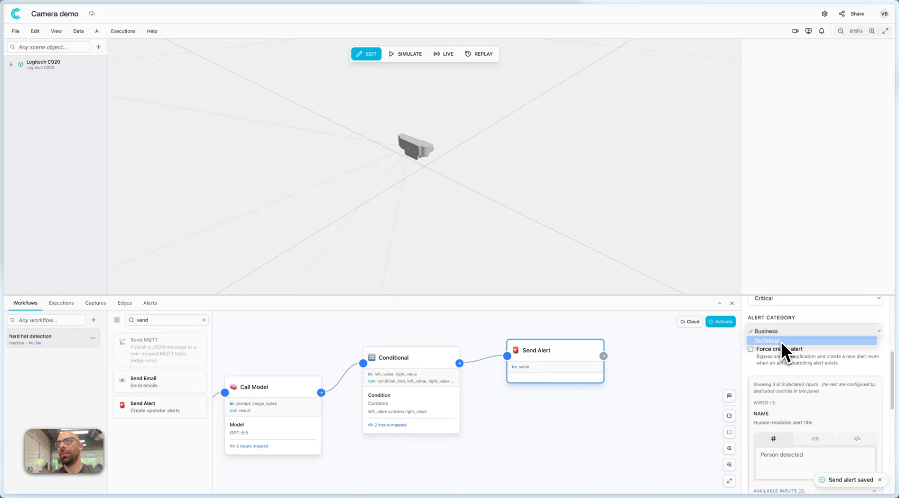
pyautogui.click(781, 342)
pyautogui.click(774, 332)
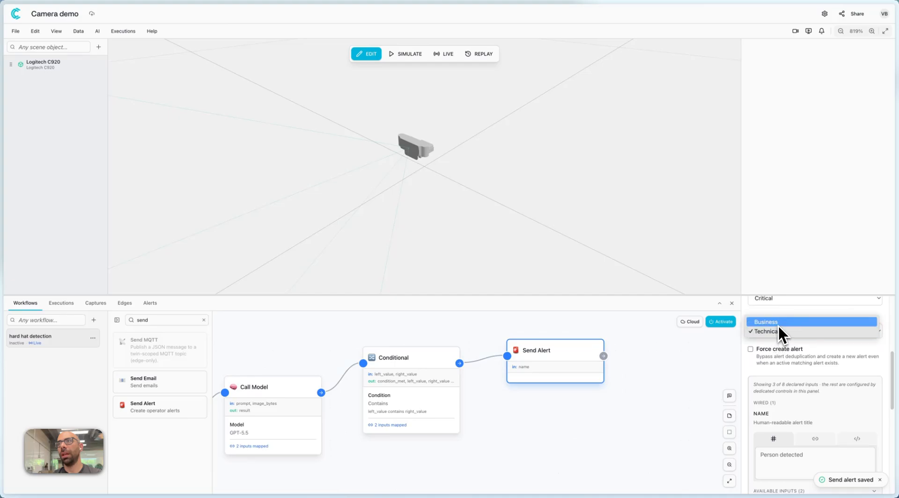
pyautogui.click(778, 334)
# Enable Force create alert and set the alert's name to "DANGER".
pyautogui.click(764, 349)
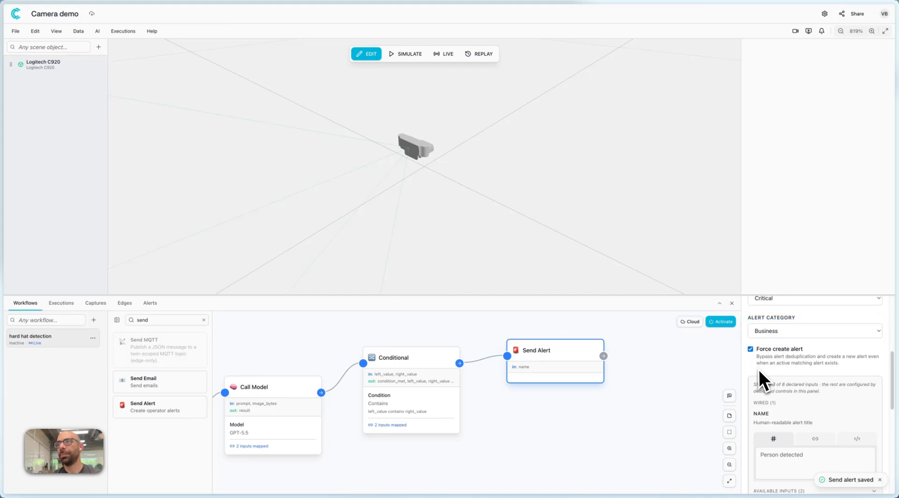
pyautogui.scroll(-1, 777, 402)
pyautogui.scroll(-1, 786, 433)
pyautogui.click(785, 428)
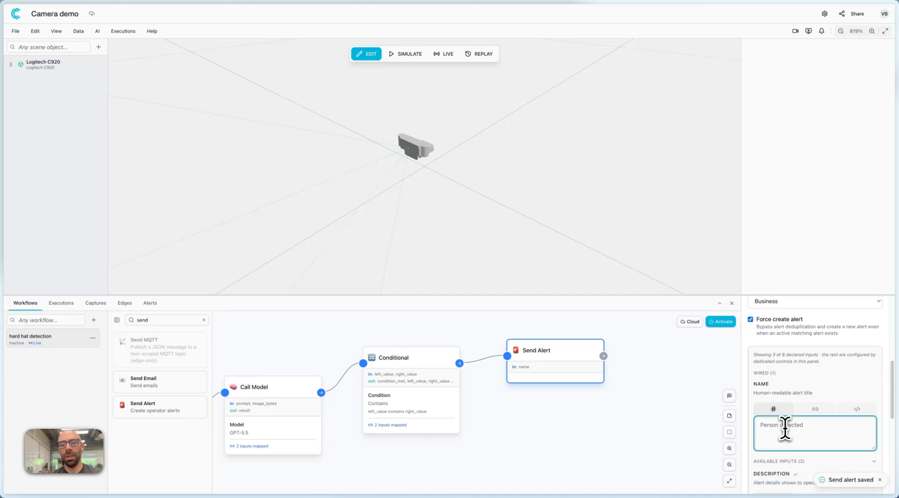
pyautogui.scroll(-5, 782, 425)
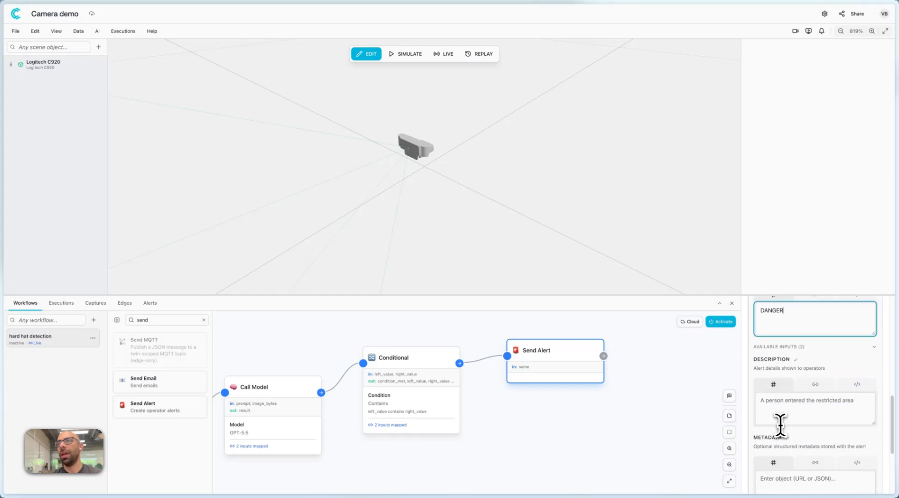
# Map the Send Alert node's Description input to the Result output of the Call Model node.
pyautogui.click(810, 388)
pyautogui.click(797, 411)
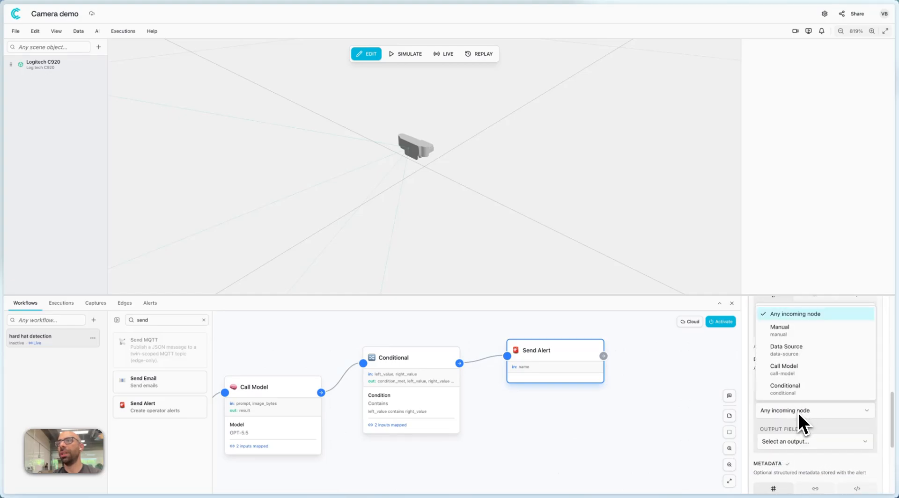
pyautogui.click(805, 371)
pyautogui.click(795, 440)
pyautogui.click(790, 286)
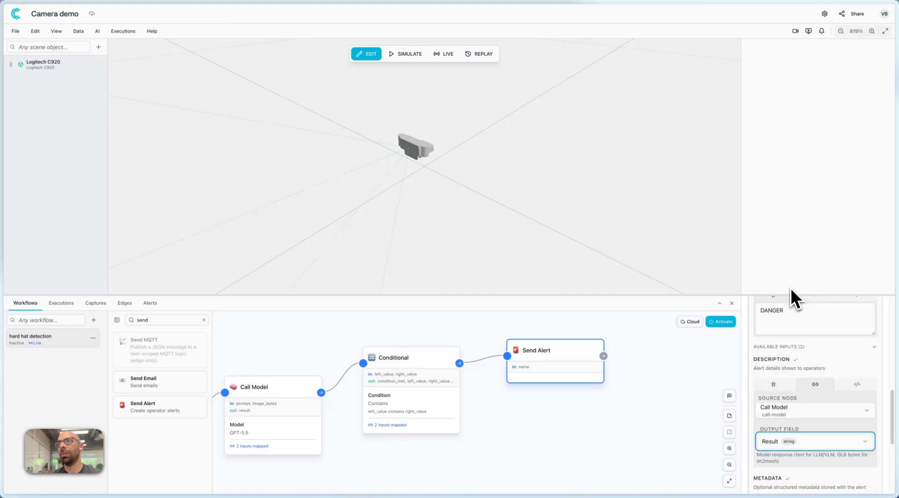
pyautogui.scroll(-4, 784, 434)
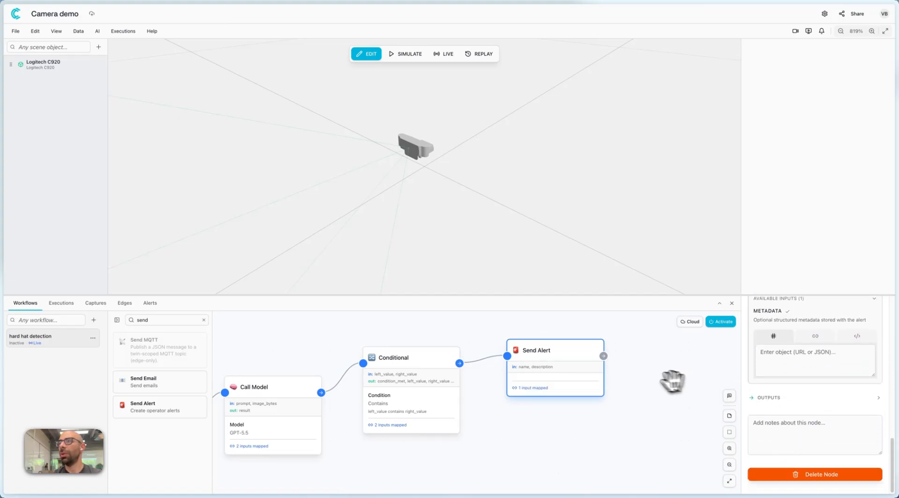
pyautogui.click(642, 380)
# Find the Conditional node again and add a second one directly below the first Conditional node.
pyautogui.scroll(-2, 400, 437)
pyautogui.moveTo(369, 458); pyautogui.dragTo(470, 448)
pyautogui.scroll(-3, 400, 440)
pyautogui.scroll(3, 472, 424)
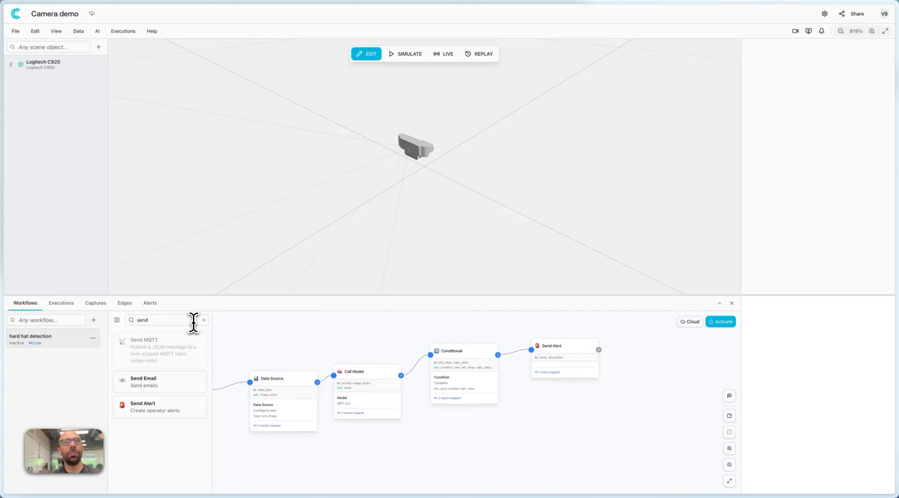
pyautogui.write('cond')
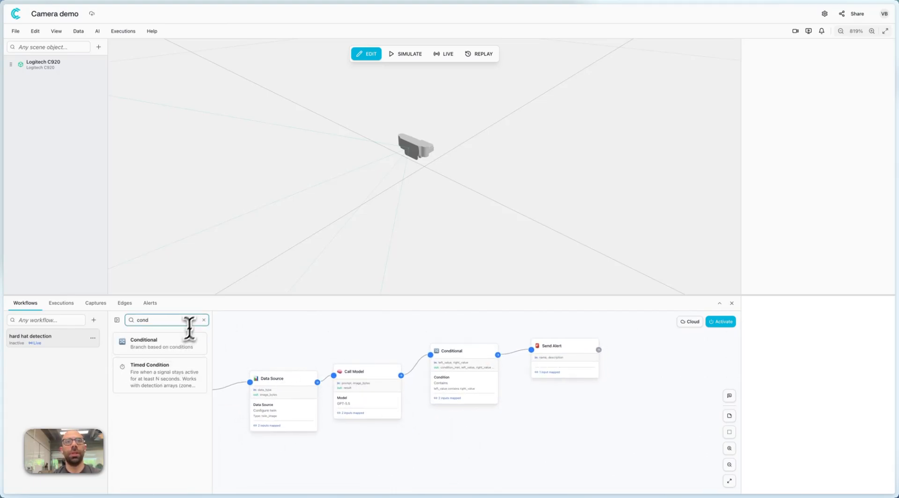
pyautogui.click(181, 349)
pyautogui.moveTo(510, 411); pyautogui.dragTo(462, 432)
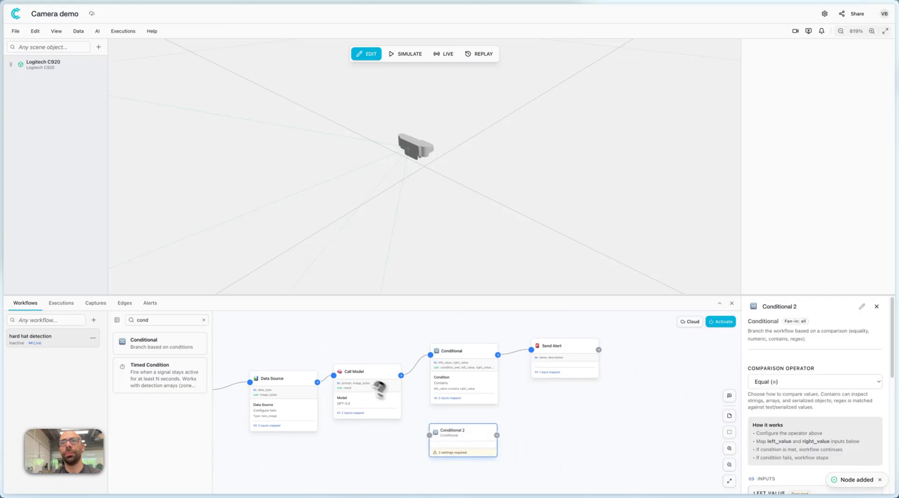
# Connect the Call Model node's output to the second Conditional node and set its comparison operator to Contains.
pyautogui.click(390, 383)
pyautogui.moveTo(400, 375); pyautogui.dragTo(457, 434)
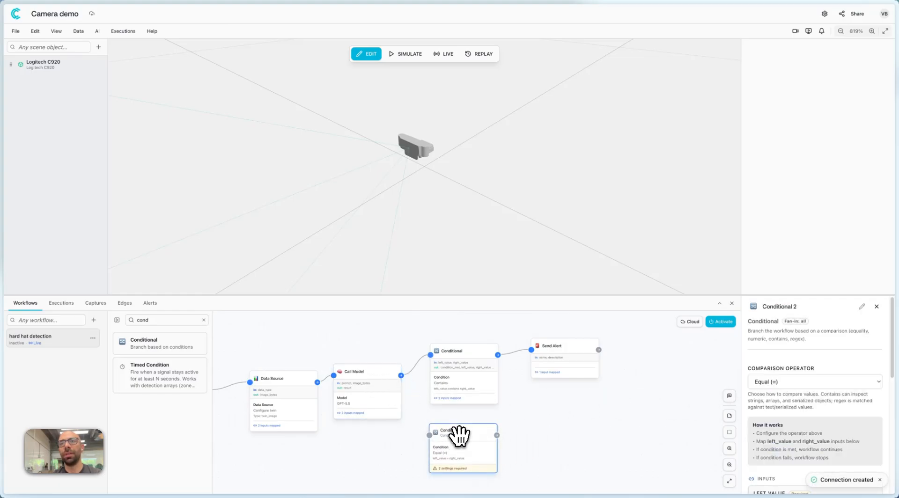
pyautogui.click(805, 380)
pyautogui.click(783, 440)
# Map the second Conditional node's Left Value to the Result output of the Call Model node.
pyautogui.scroll(-2, 802, 423)
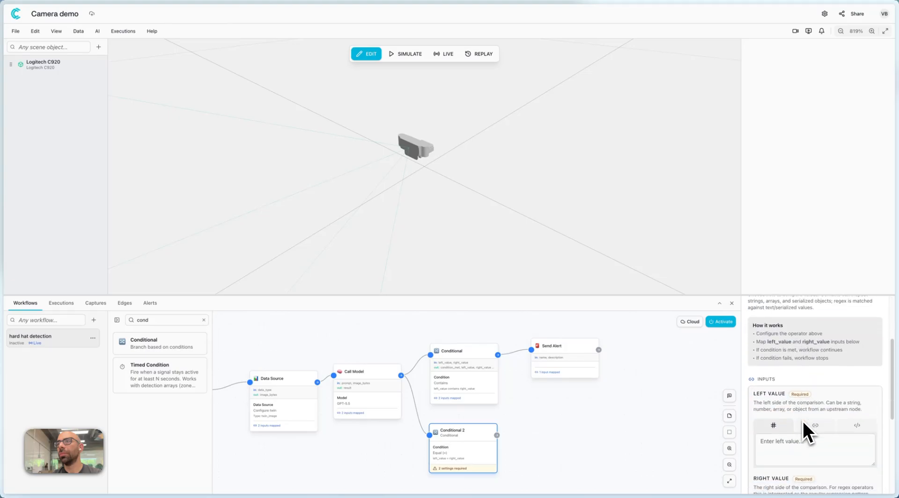
pyautogui.click(815, 426)
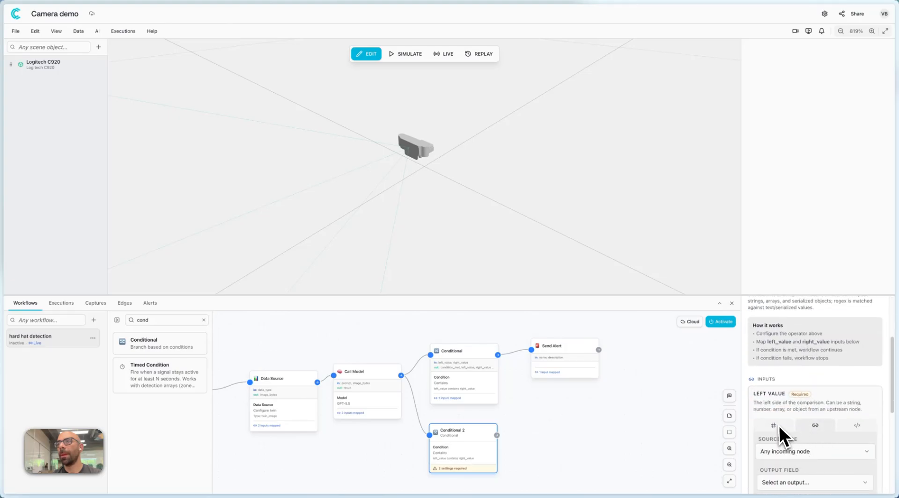
pyautogui.click(780, 426)
pyautogui.click(813, 425)
pyautogui.click(800, 448)
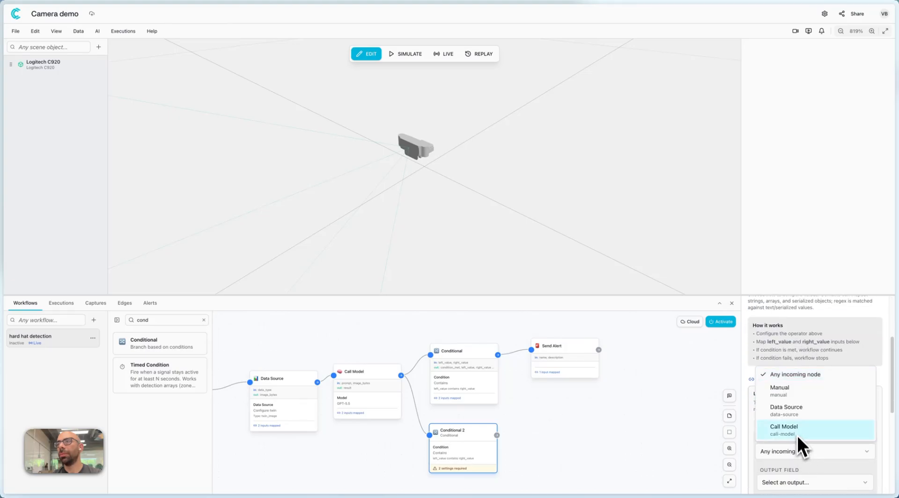
pyautogui.click(799, 427)
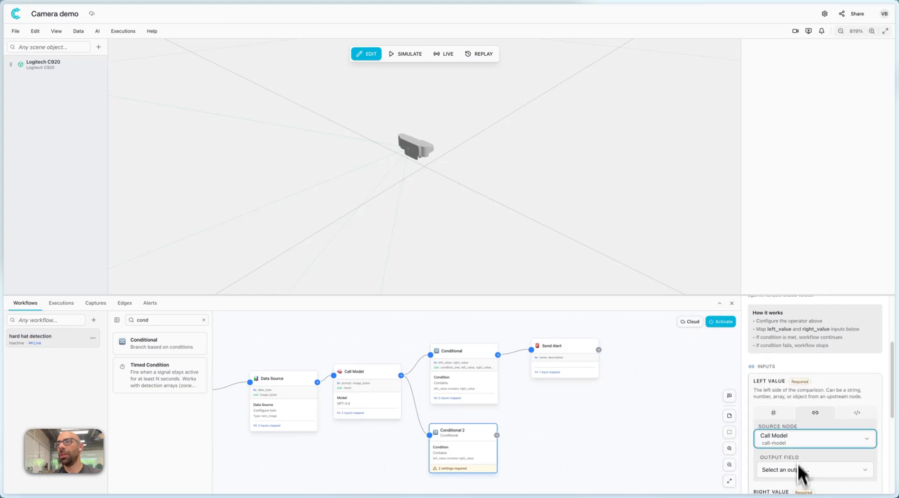
pyautogui.click(798, 470)
pyautogui.click(790, 258)
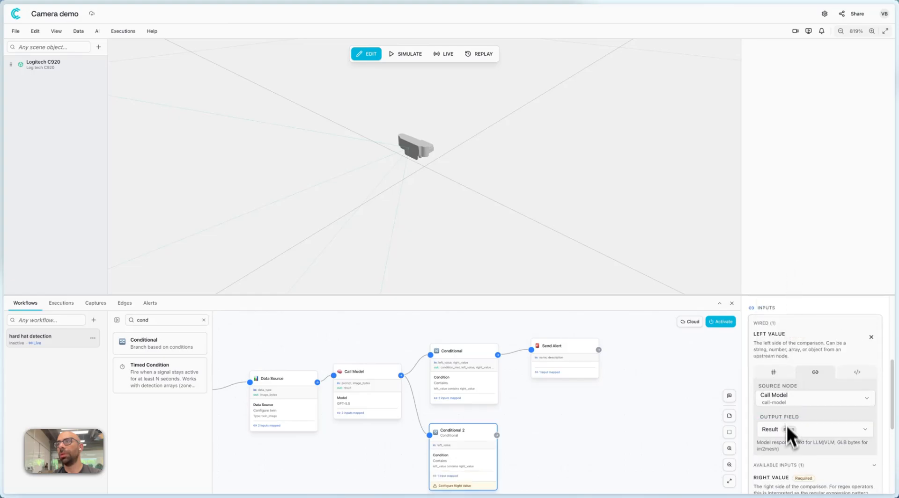
# Set the second Conditional node's Right Value to the fixed text green.
pyautogui.scroll(-3, 786, 426)
pyautogui.scroll(5, 798, 362)
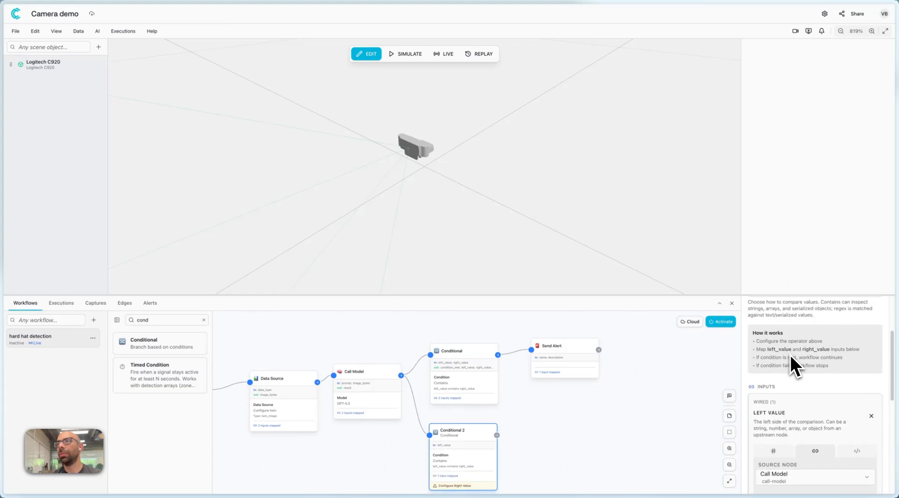
pyautogui.scroll(2, 790, 355)
pyautogui.scroll(-3, 786, 375)
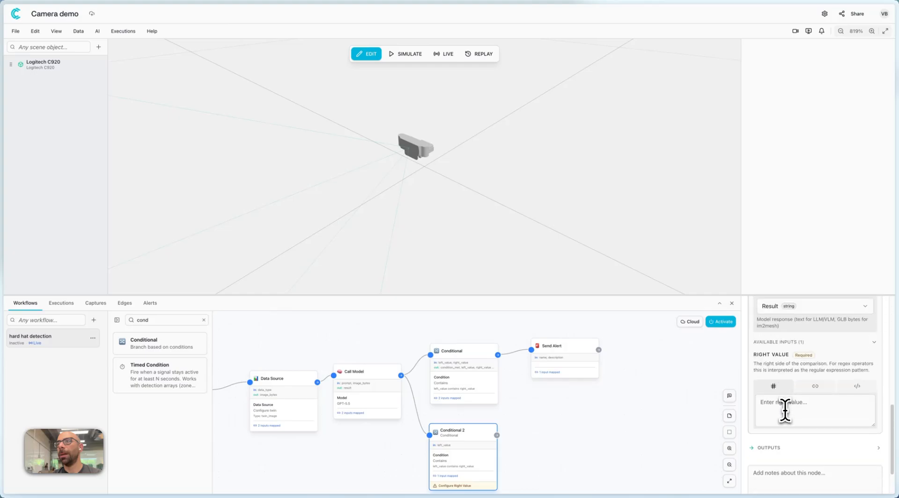
pyautogui.click(784, 410)
pyautogui.write('gr')
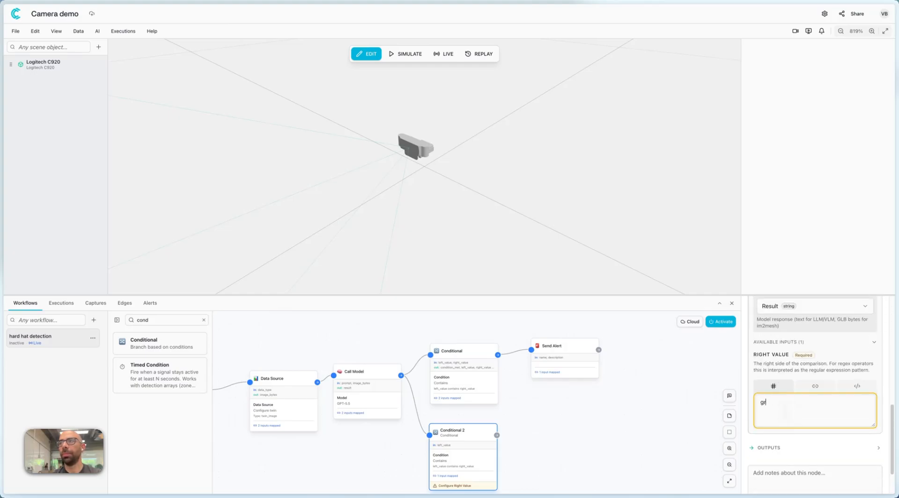
pyautogui.click(795, 403)
pyautogui.write('een')
pyautogui.click(644, 427)
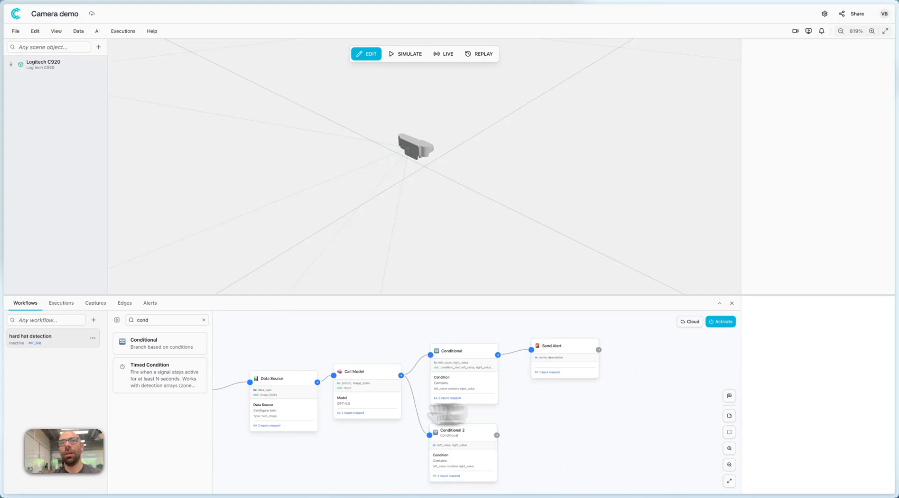
# Search the nodes for alert and add a second Send Alert node beside the second Conditional node.
pyautogui.click(204, 319)
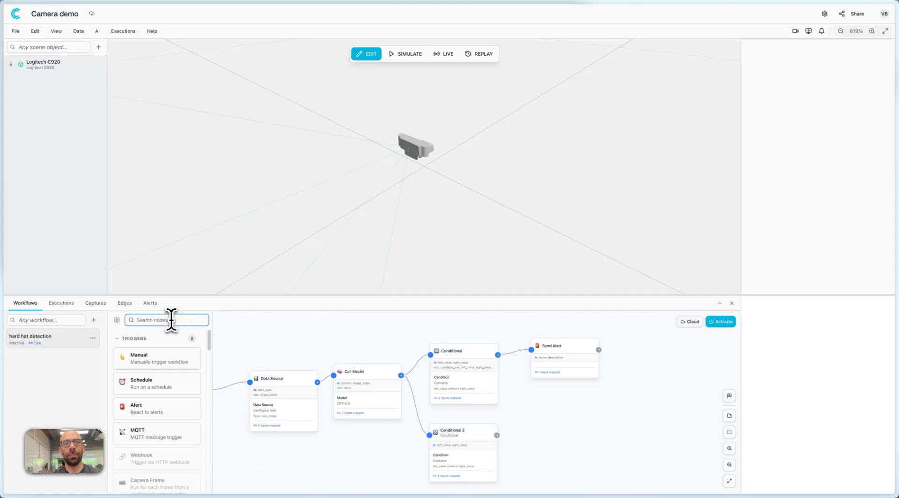
pyautogui.write('alert')
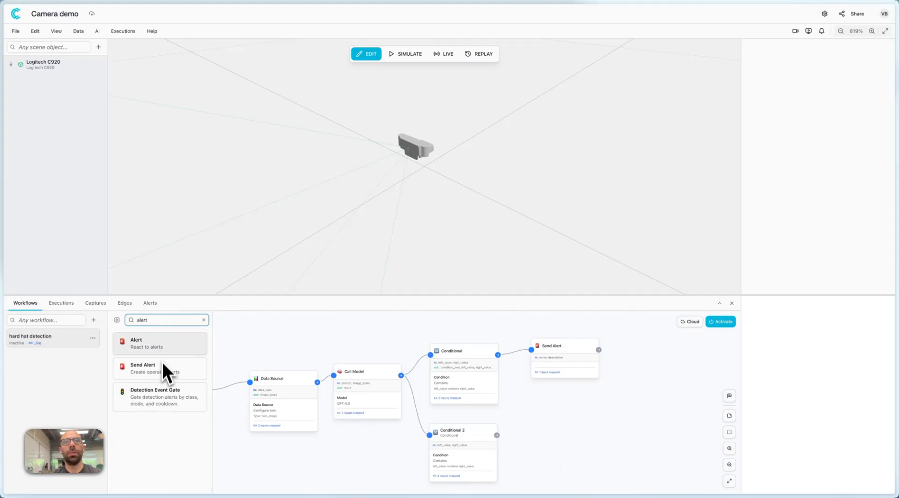
pyautogui.moveTo(164, 375); pyautogui.dragTo(587, 425)
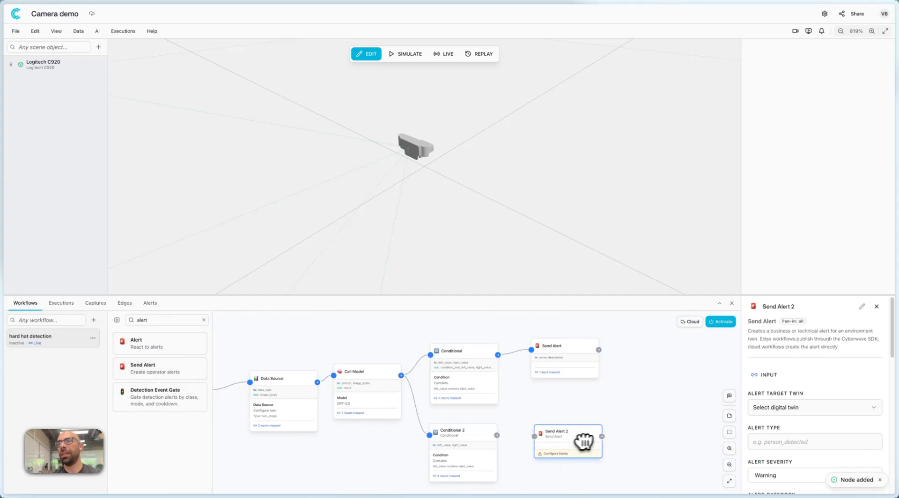
# Set the second Send Alert node's target twin to Logitech C920 and its alert severity to Info.
pyautogui.click(802, 365)
pyautogui.click(791, 383)
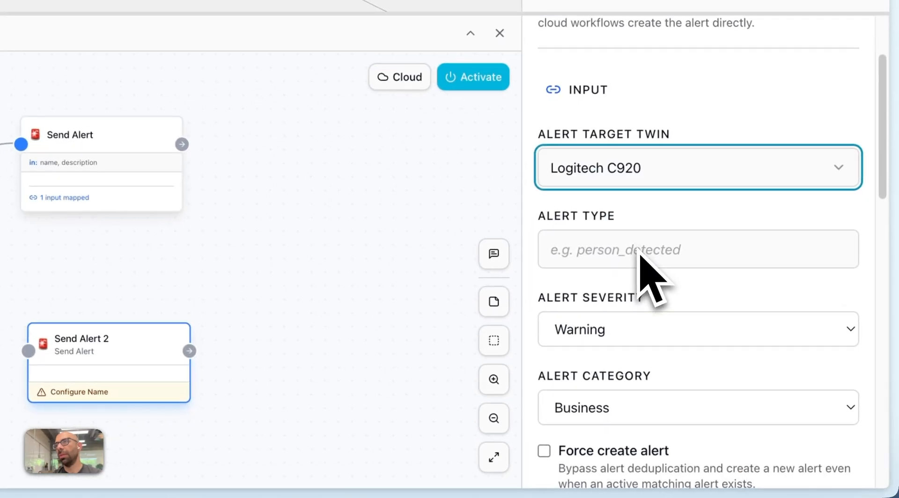
pyautogui.scroll(-2, 791, 402)
pyautogui.click(611, 241)
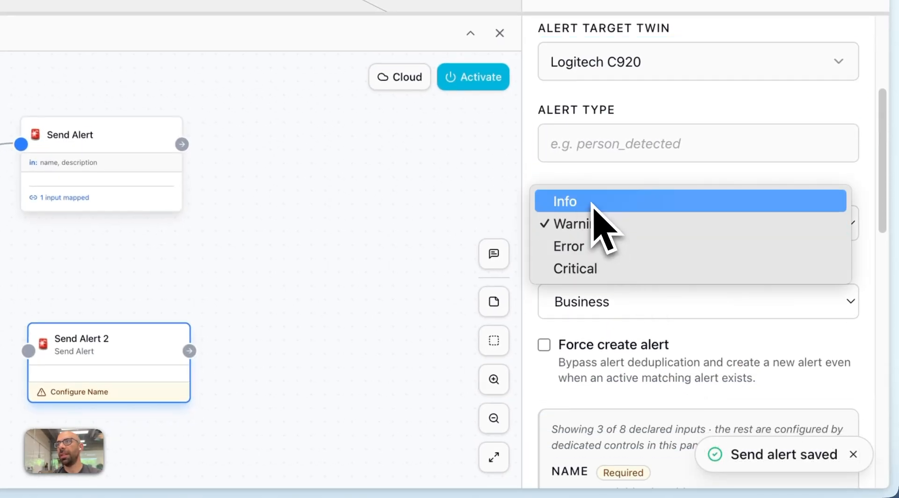
pyautogui.click(594, 206)
# Name the second Send Alert node's alert NO DANGER.
pyautogui.scroll(-4, 617, 281)
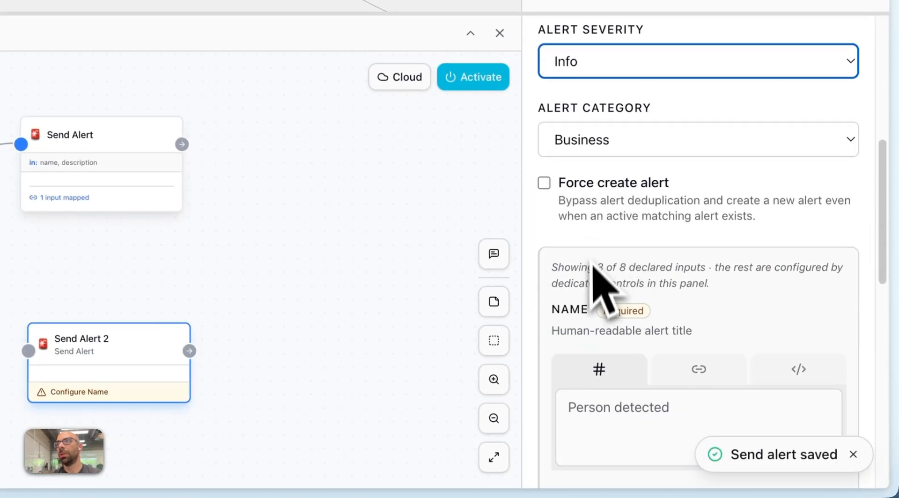
pyautogui.scroll(-4, 634, 221)
pyautogui.click(628, 231)
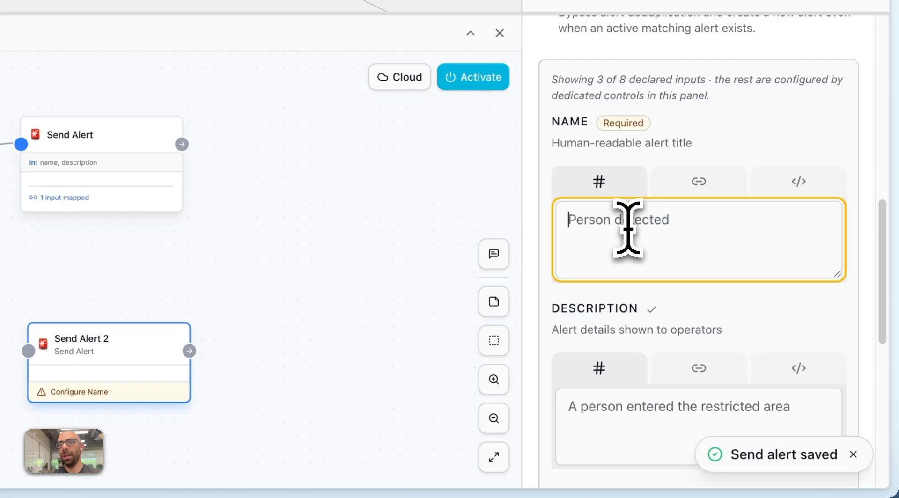
pyautogui.write('NO DANGER')
# Connect the second Conditional node to the second Send Alert node and map the alert's Description to Call Model's Result output.
pyautogui.scroll(-3, 659, 244)
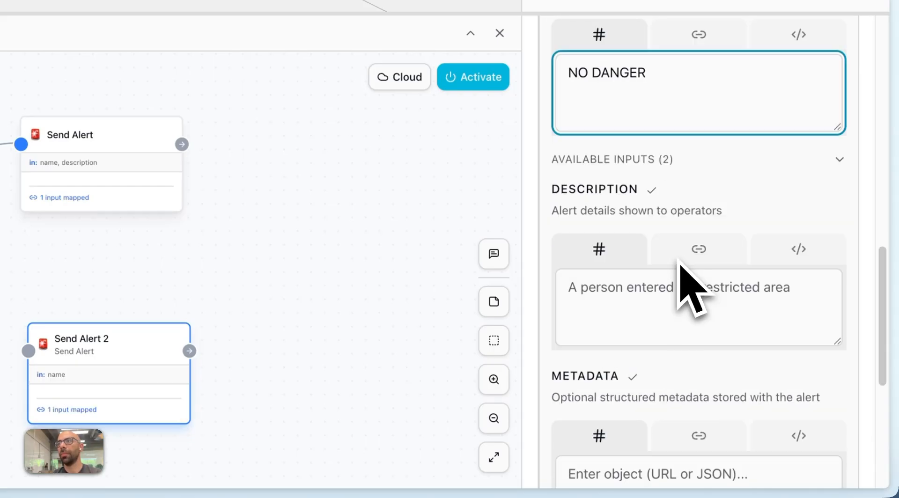
pyautogui.click(688, 253)
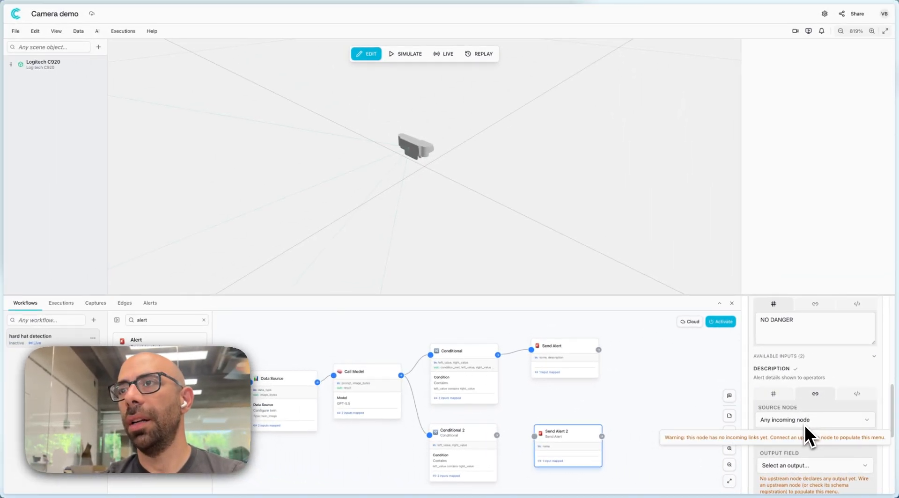
pyautogui.click(496, 435)
pyautogui.moveTo(497, 436); pyautogui.dragTo(536, 436)
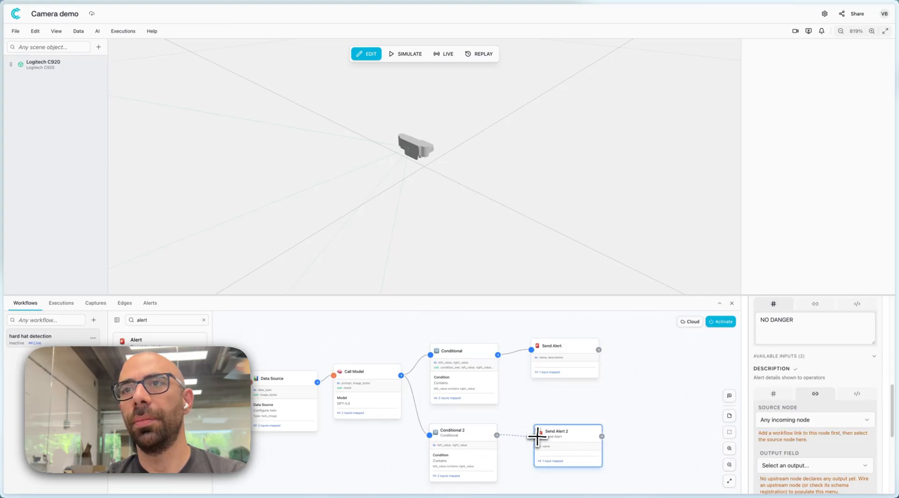
pyautogui.click(804, 424)
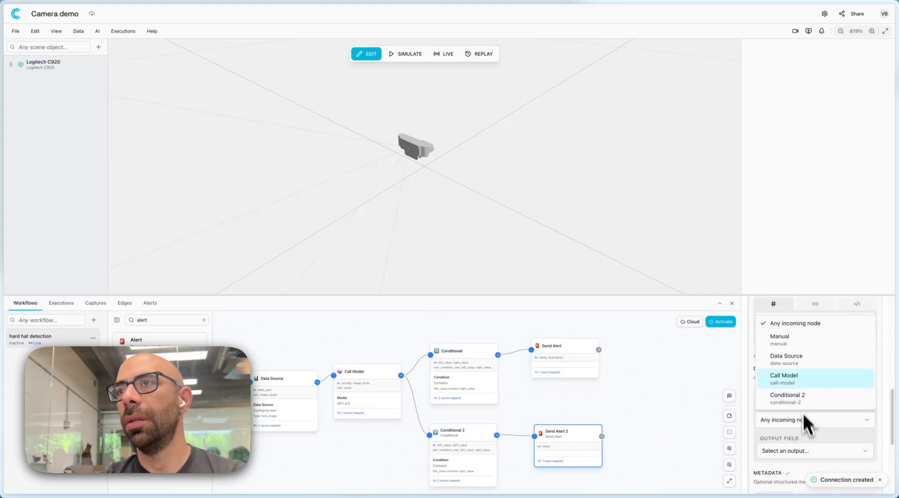
pyautogui.click(799, 380)
pyautogui.click(789, 452)
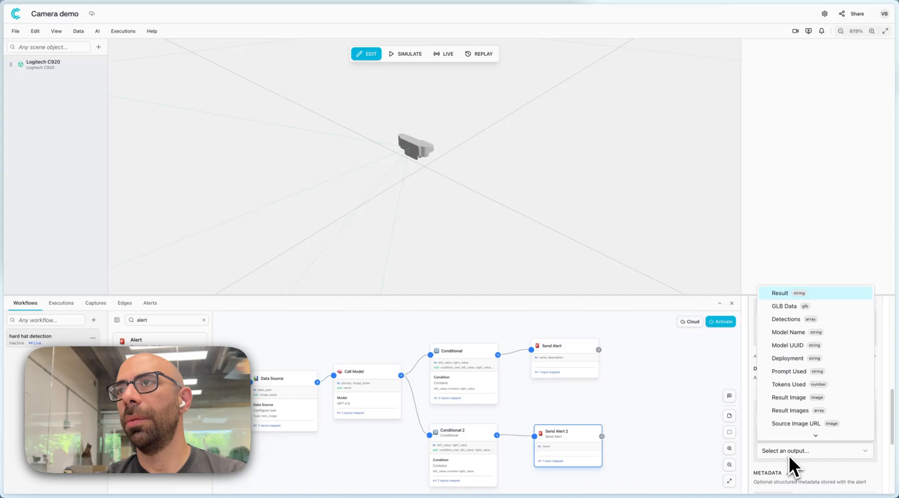
pyautogui.click(784, 297)
pyautogui.scroll(-2, 786, 441)
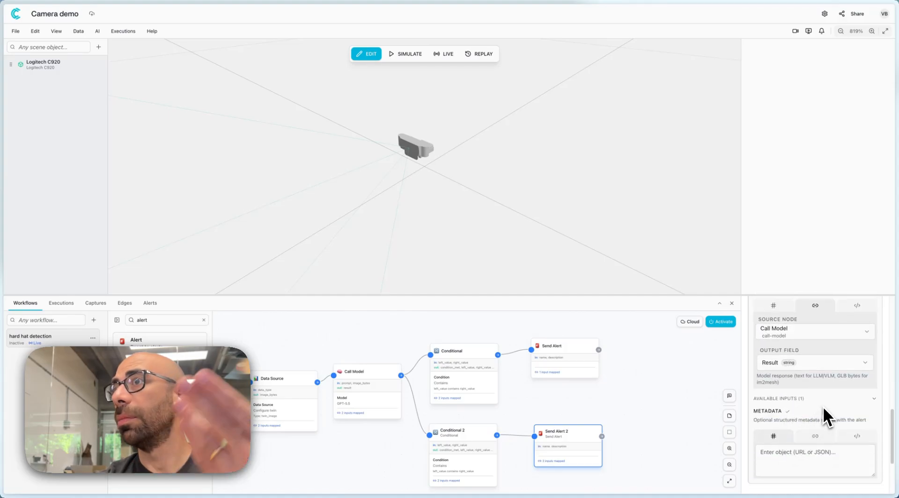
# Activate the hard hat detection workflow and switch the camera environment to live mode.
pyautogui.click(696, 336)
pyautogui.click(716, 322)
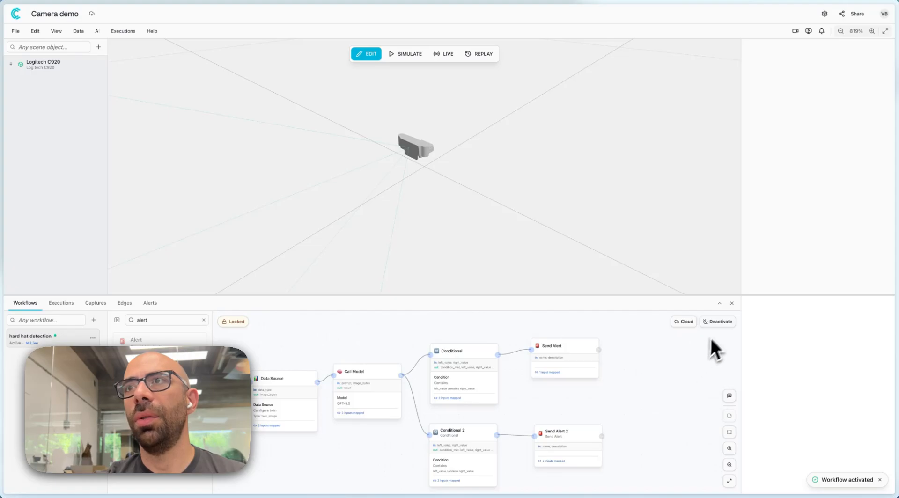
pyautogui.scroll(-3, 490, 386)
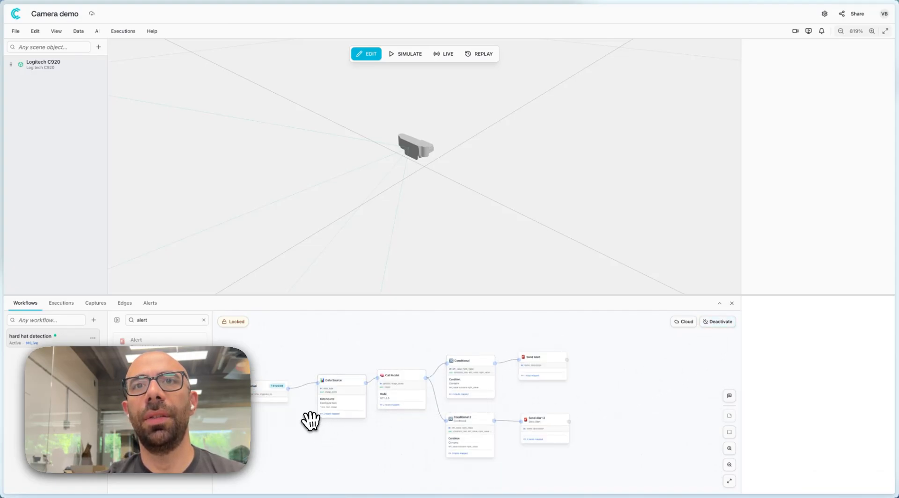
pyautogui.moveTo(310, 420); pyautogui.dragTo(351, 417)
pyautogui.scroll(3, 354, 405)
pyautogui.click(446, 54)
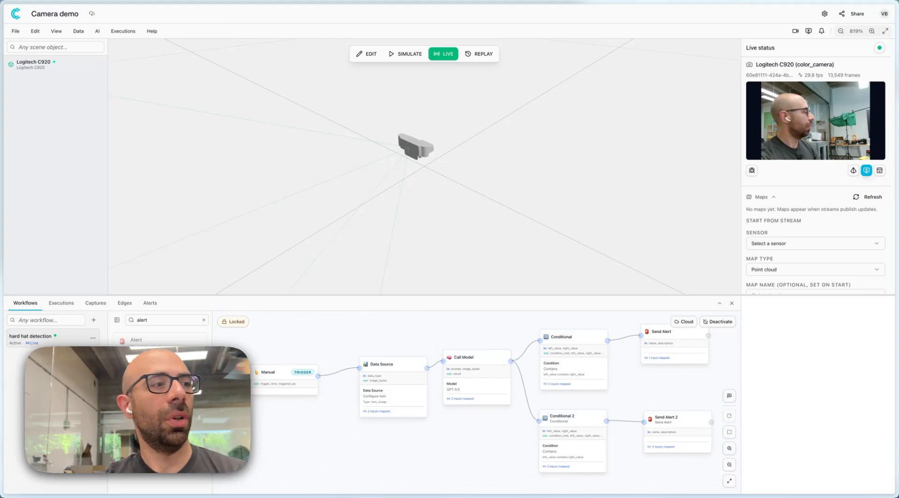
# Trigger the workflow from its Manual node and read the alert text it raises.
pyautogui.click(293, 387)
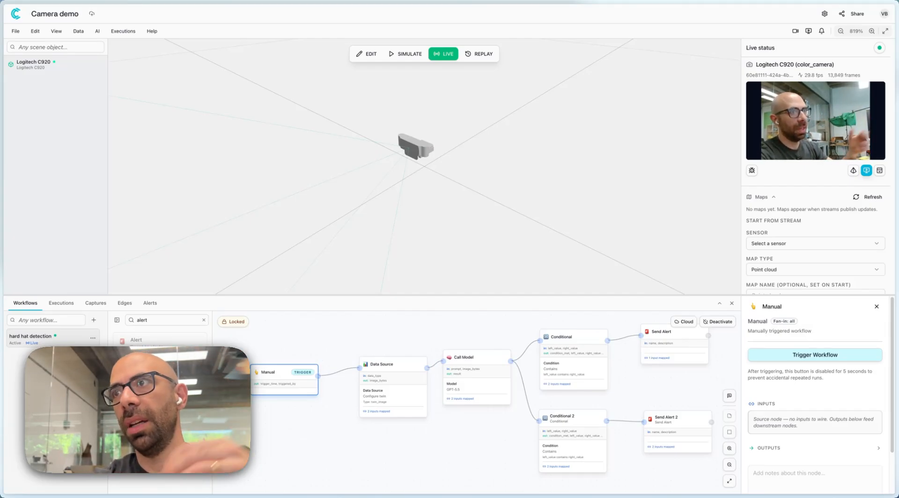
pyautogui.click(805, 359)
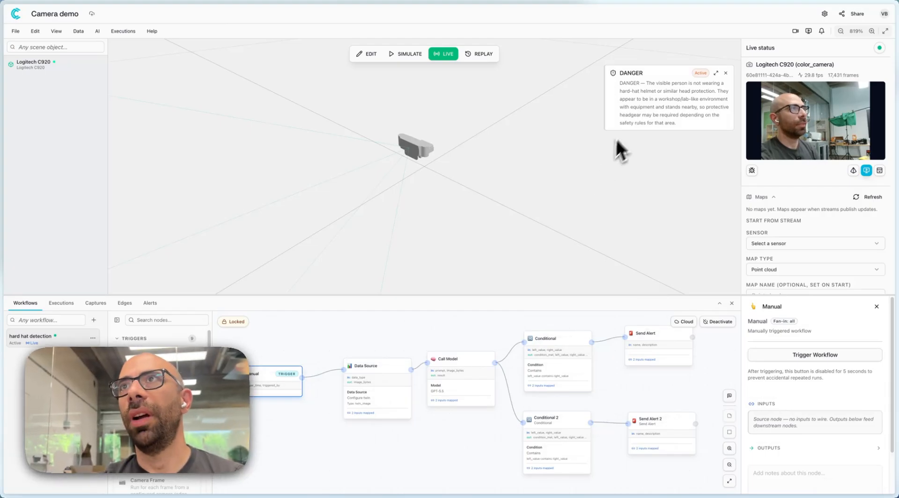
pyautogui.moveTo(630, 73); pyautogui.dragTo(696, 121)
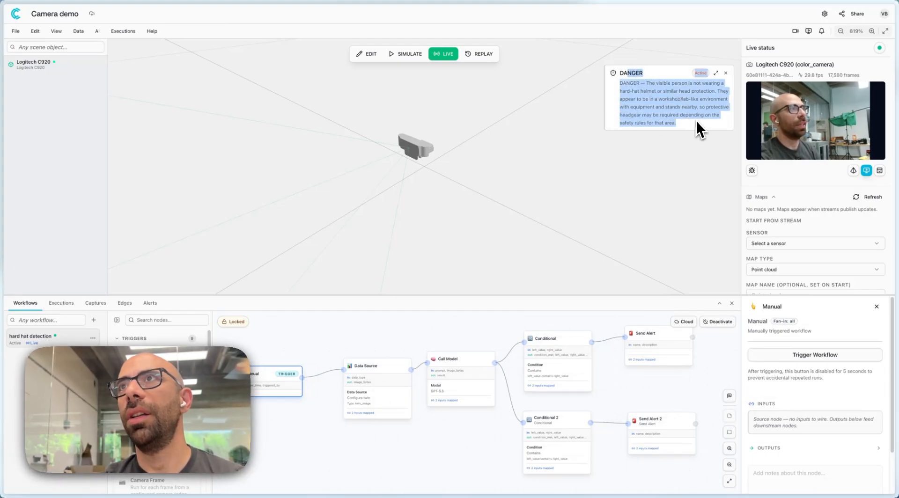
pyautogui.click(695, 123)
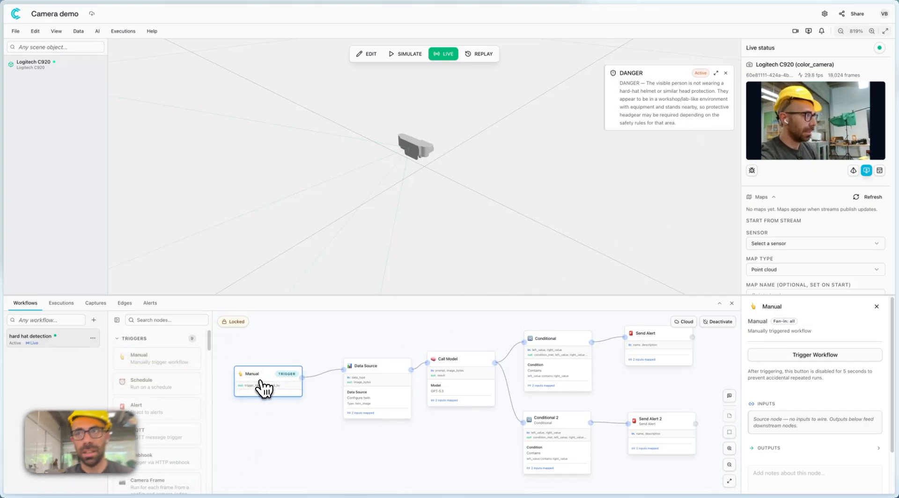
# Trigger the workflow again with the hard hat on and review the NO DANGER alert's details.
pyautogui.click(796, 355)
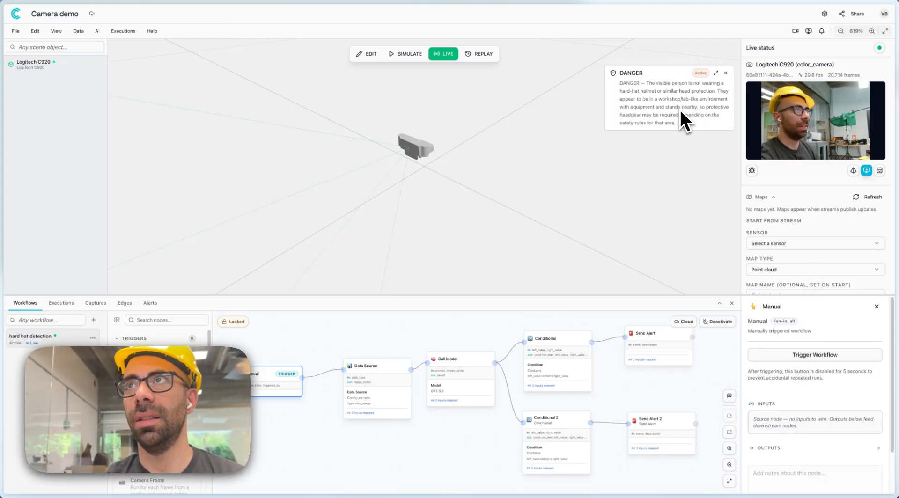
pyautogui.scroll(-5, 796, 243)
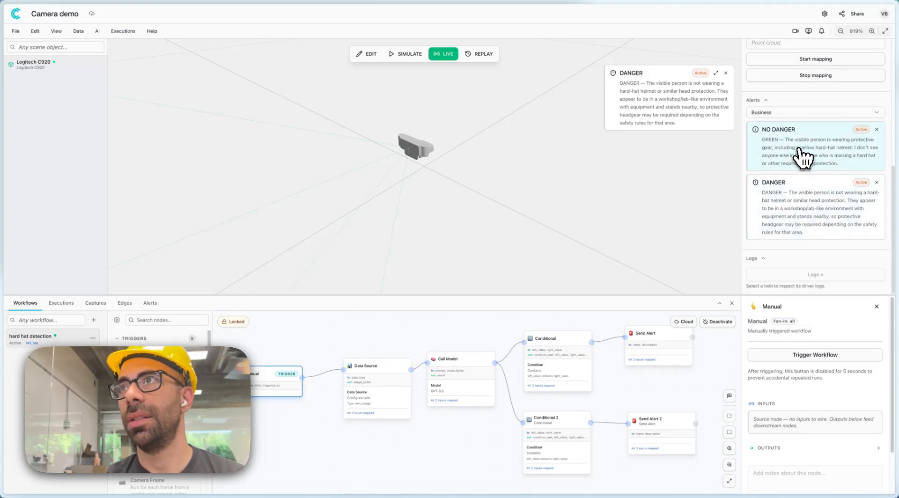
pyautogui.click(789, 160)
pyautogui.moveTo(413, 223); pyautogui.dragTo(474, 244)
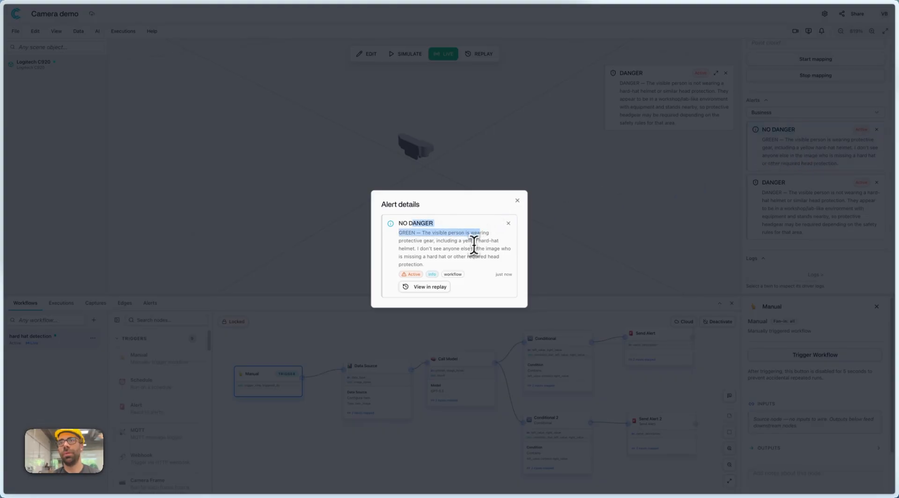
pyautogui.click(517, 201)
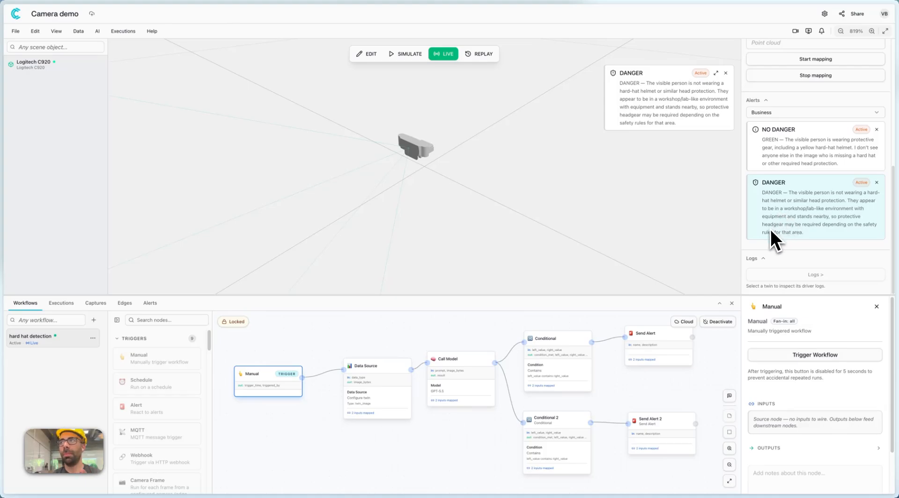
pyautogui.scroll(3, 776, 220)
pyautogui.scroll(-3, 778, 220)
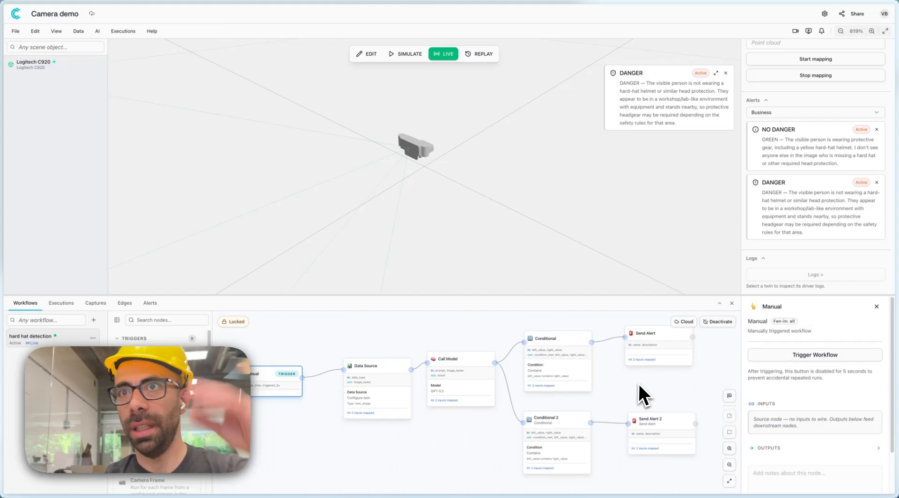
# Examine the per-node details of the two most recent hard hat detection executions.
pyautogui.click(72, 304)
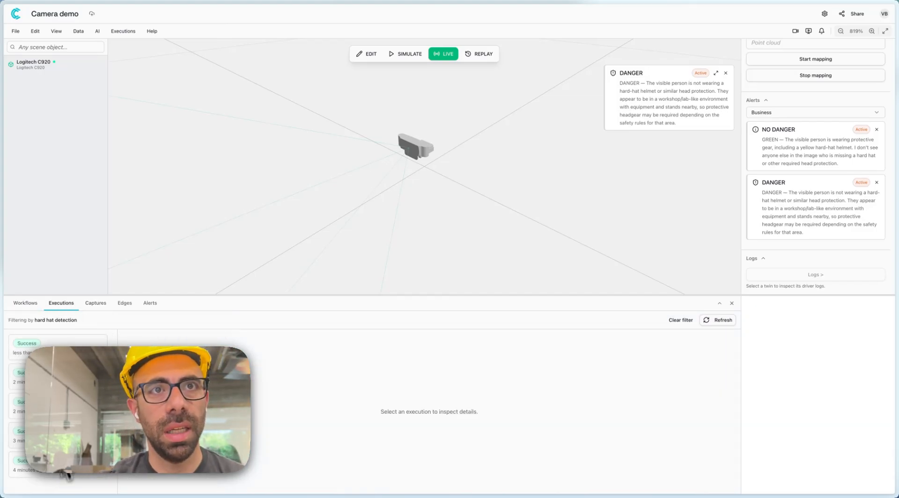
pyautogui.click(56, 350)
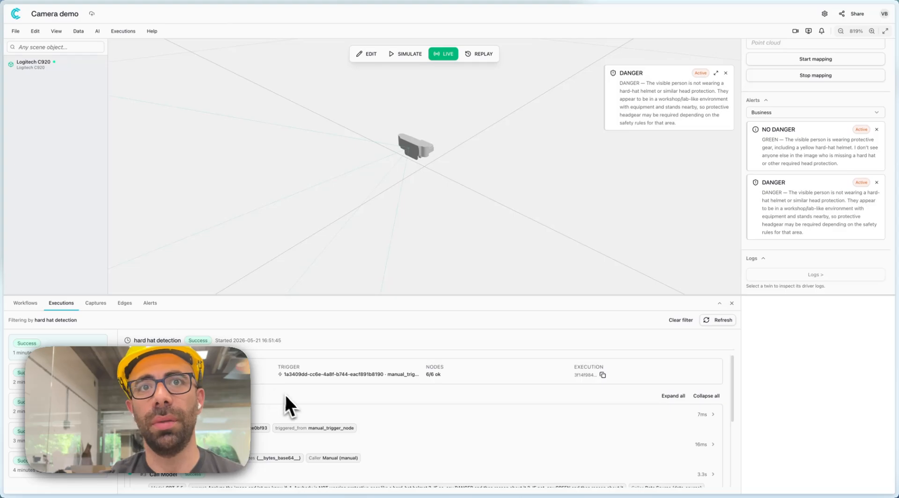
pyautogui.scroll(-5, 285, 393)
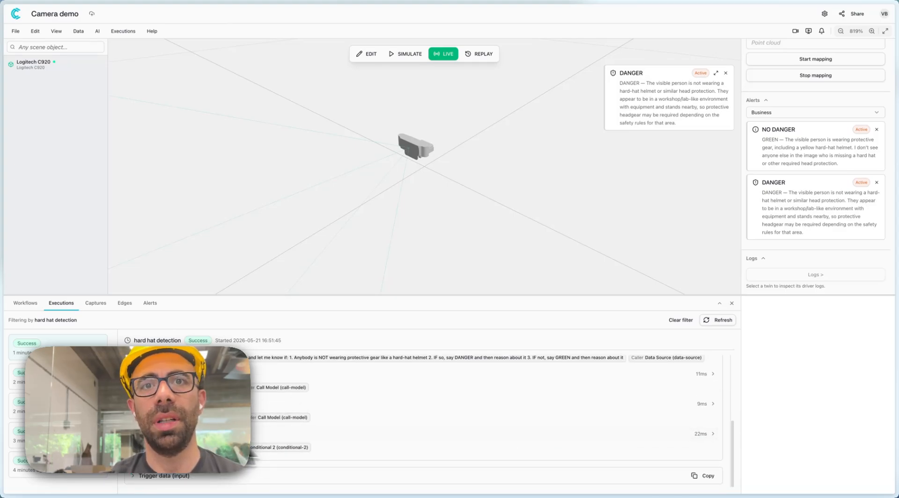
pyautogui.moveTo(323, 449); pyautogui.dragTo(281, 436)
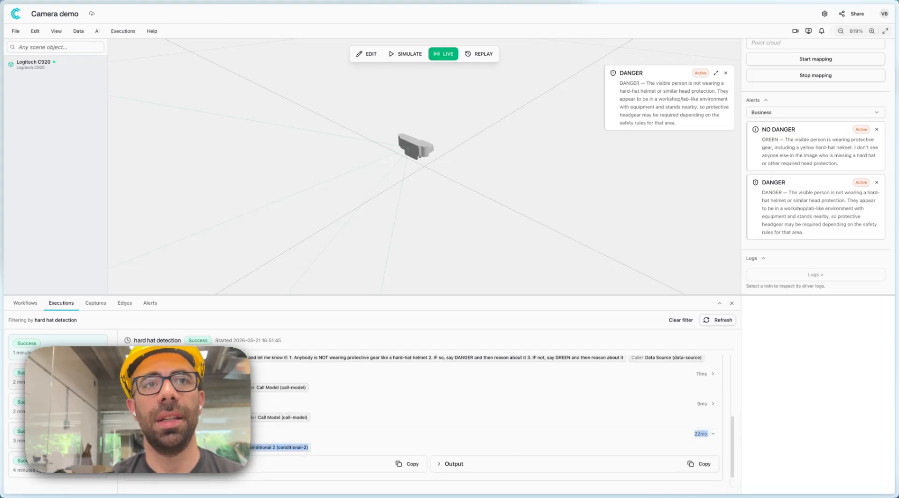
pyautogui.click(56, 376)
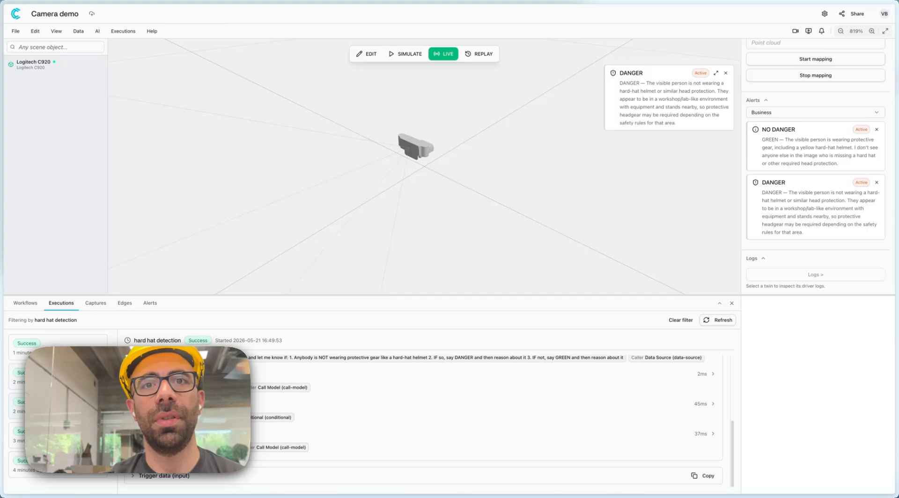
pyautogui.click(61, 353)
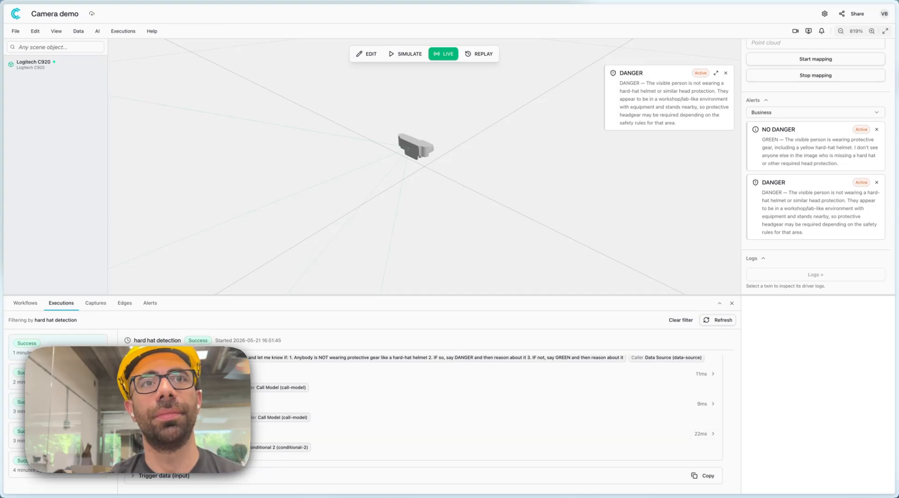
# Switch the camera environment to replay mode and load all four recording sessions from May 21, 2026.
pyautogui.click(26, 303)
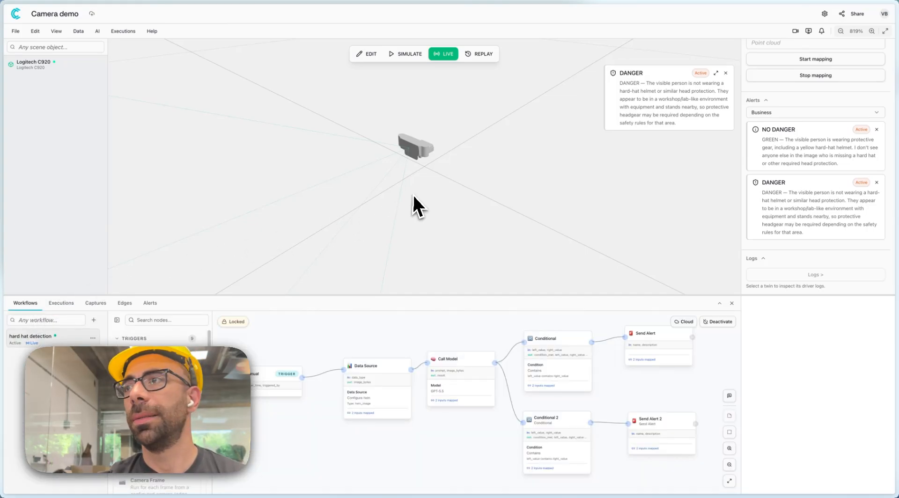
pyautogui.click(487, 55)
pyautogui.click(362, 268)
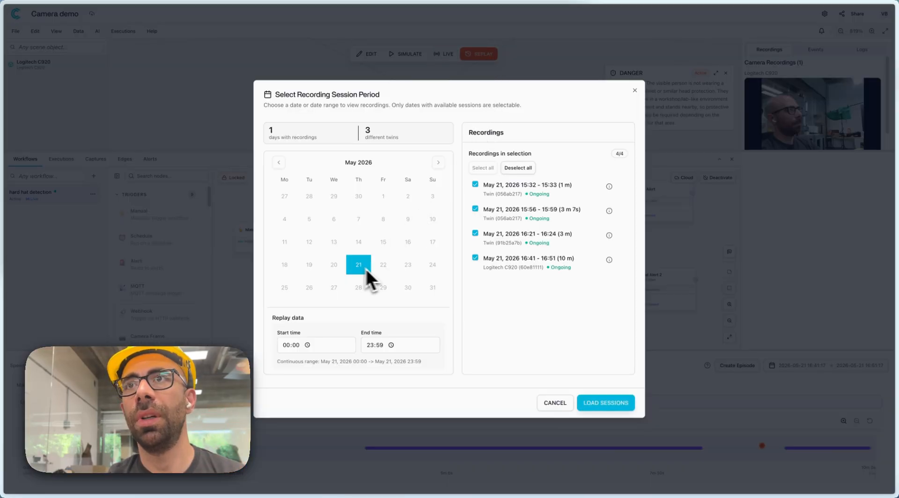
pyautogui.click(605, 405)
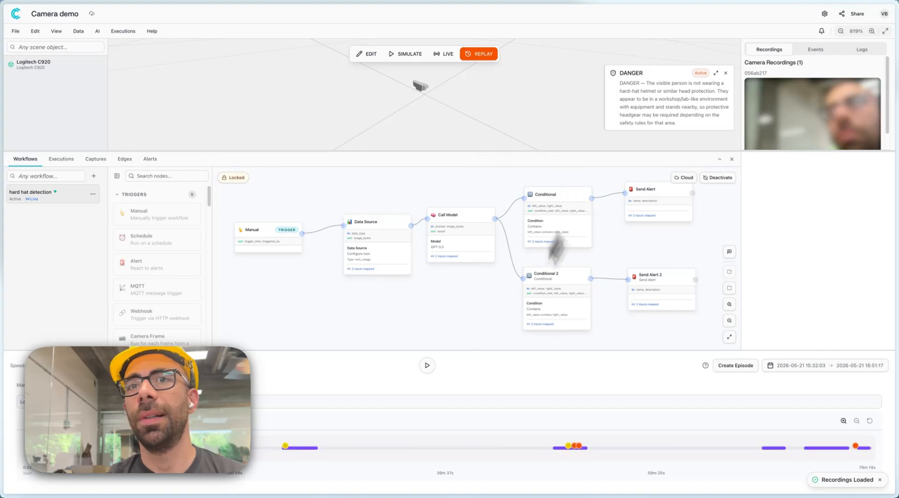
# Jump through the recorded segments and alert markers on the replay timeline and read the latest DANGER alert's details.
pyautogui.click(576, 447)
pyautogui.click(773, 448)
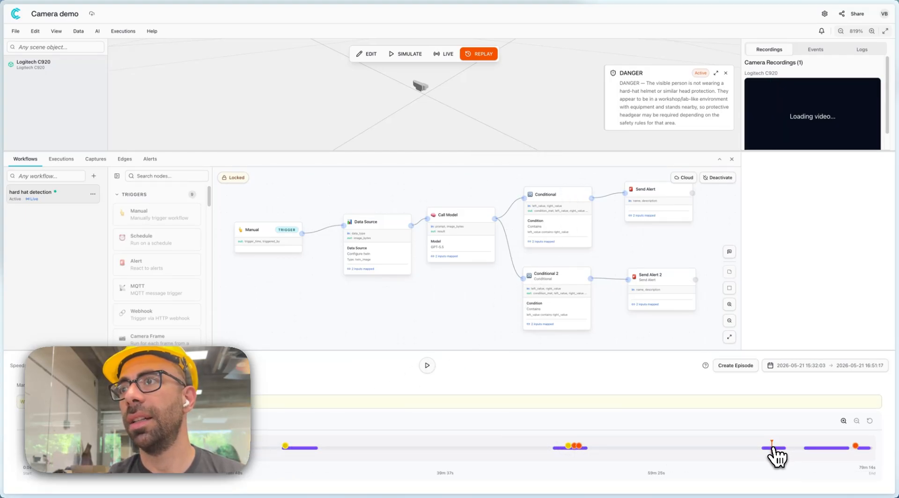
pyautogui.click(825, 448)
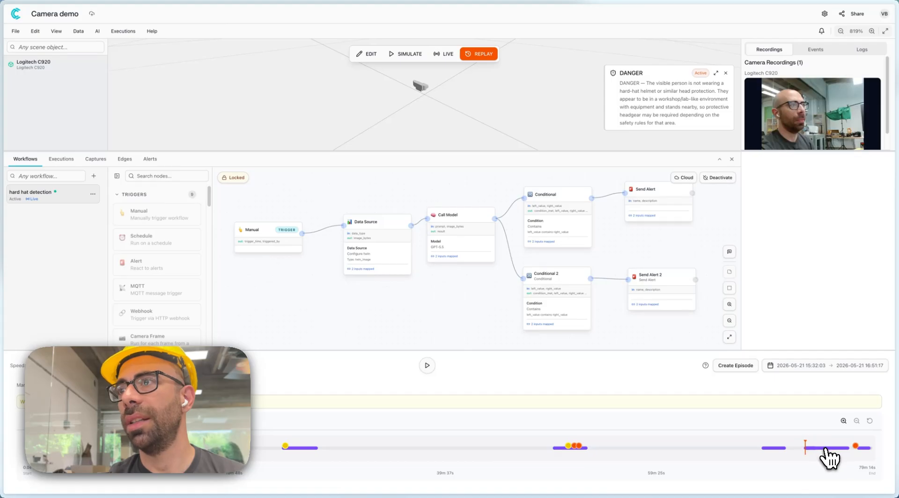
pyautogui.click(855, 445)
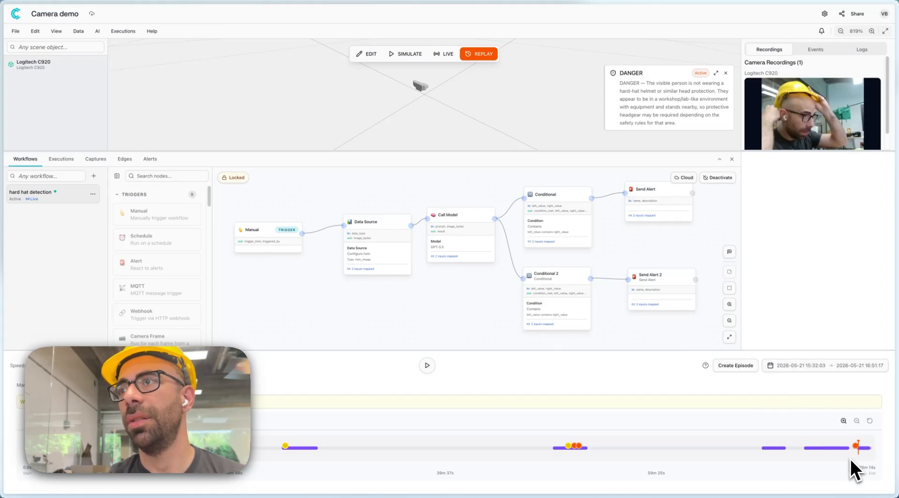
pyautogui.moveTo(855, 446)
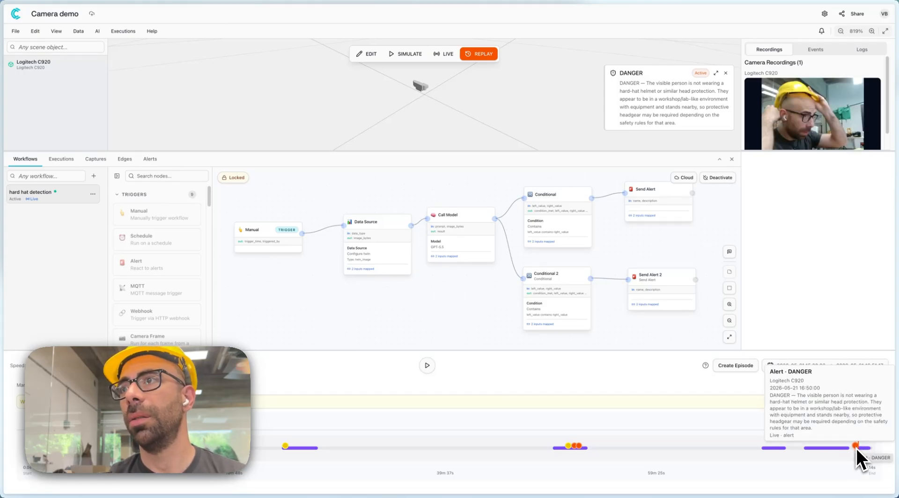